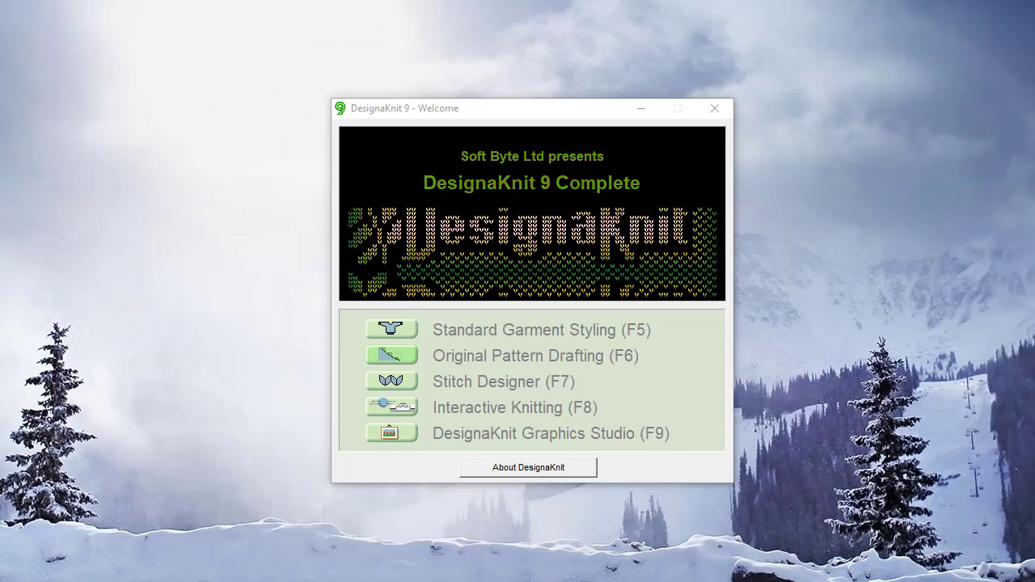
Launch the Original Pattern Drafting (F6) module from the DesignaKnit Welcome window
click(398, 353)
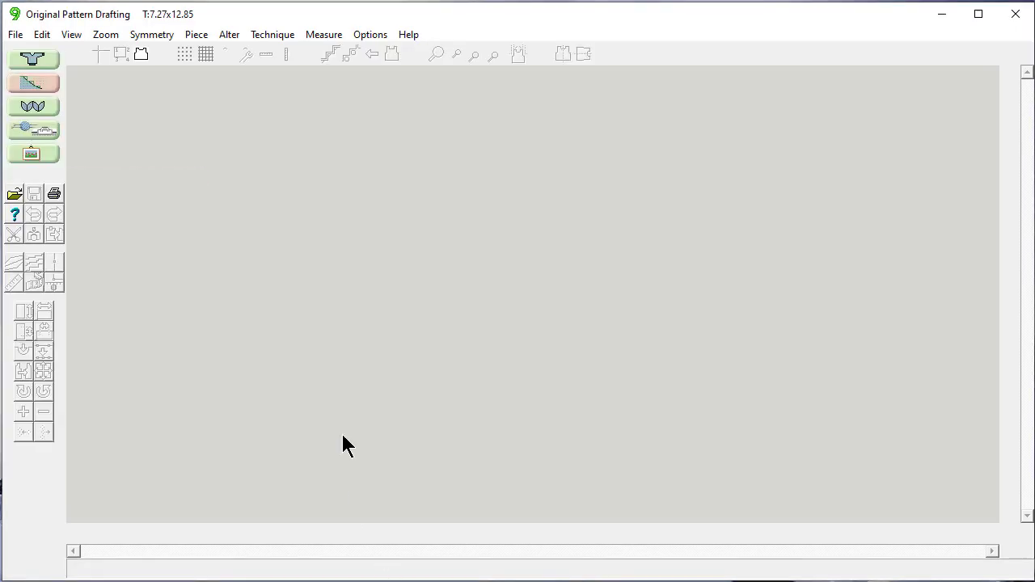
Load favorite old sweater.shp from the Shapes folder 'Sweaters for the family'
click(16, 195)
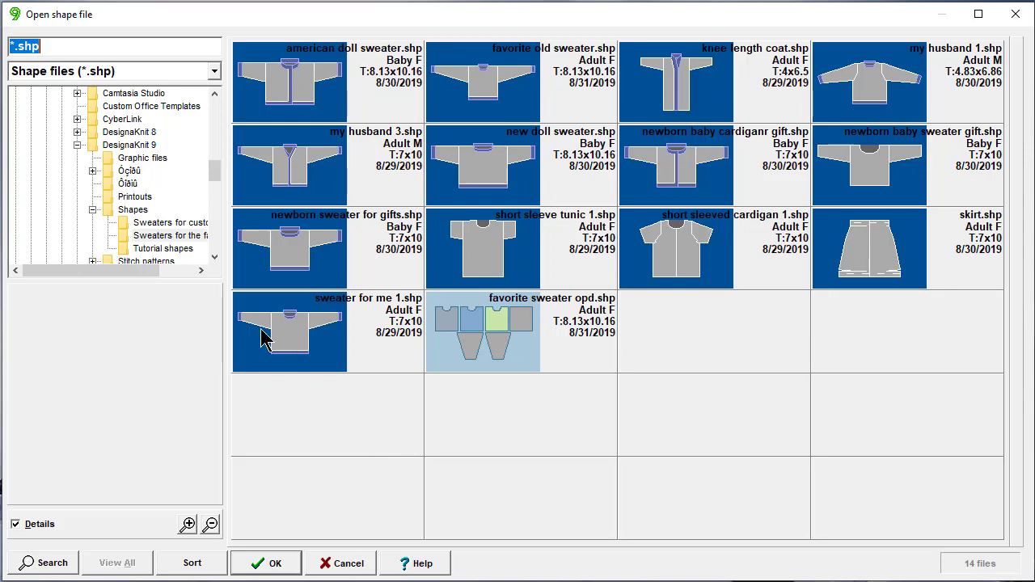
click(164, 225)
click(171, 248)
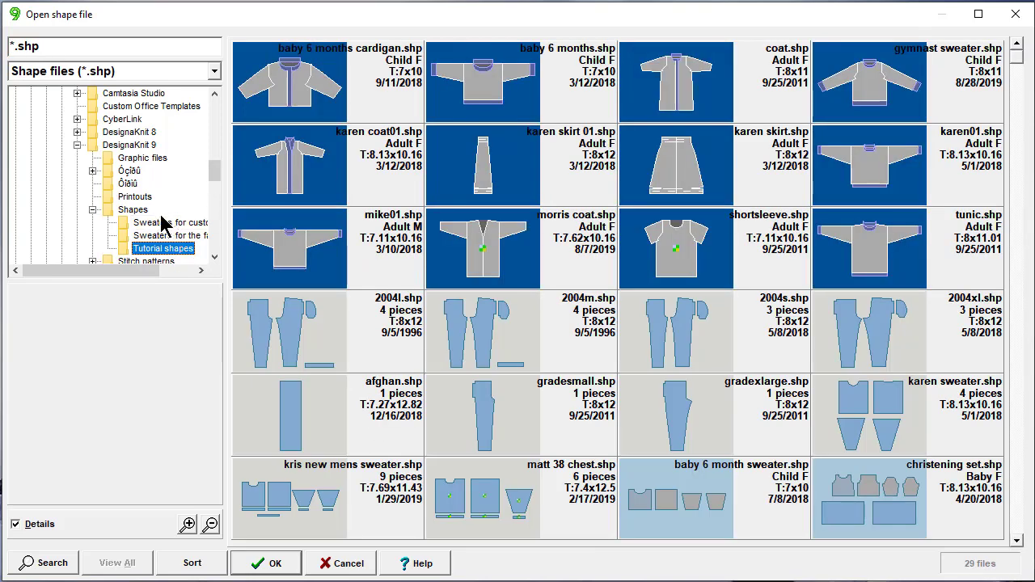
click(165, 236)
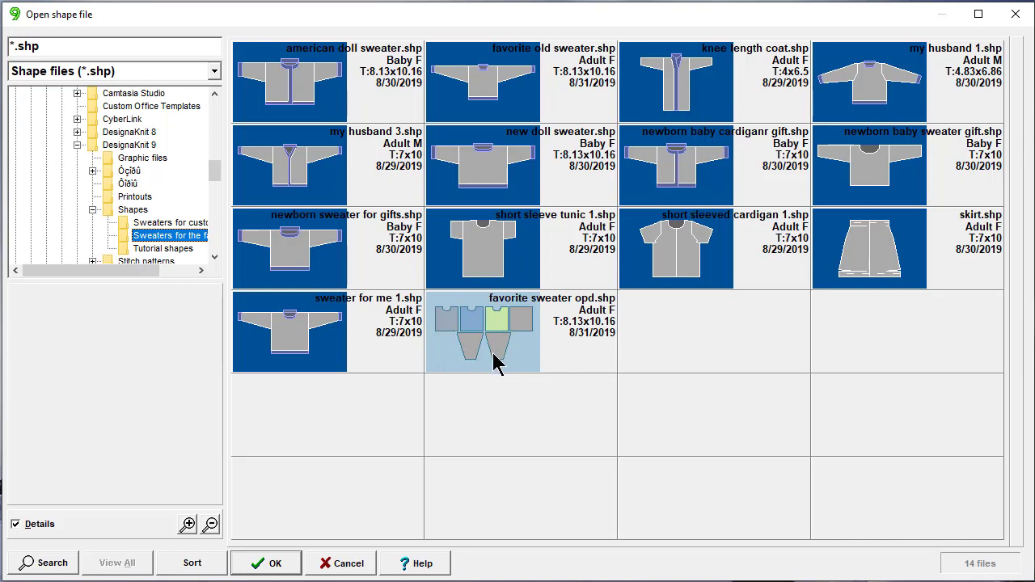
click(485, 86)
click(270, 563)
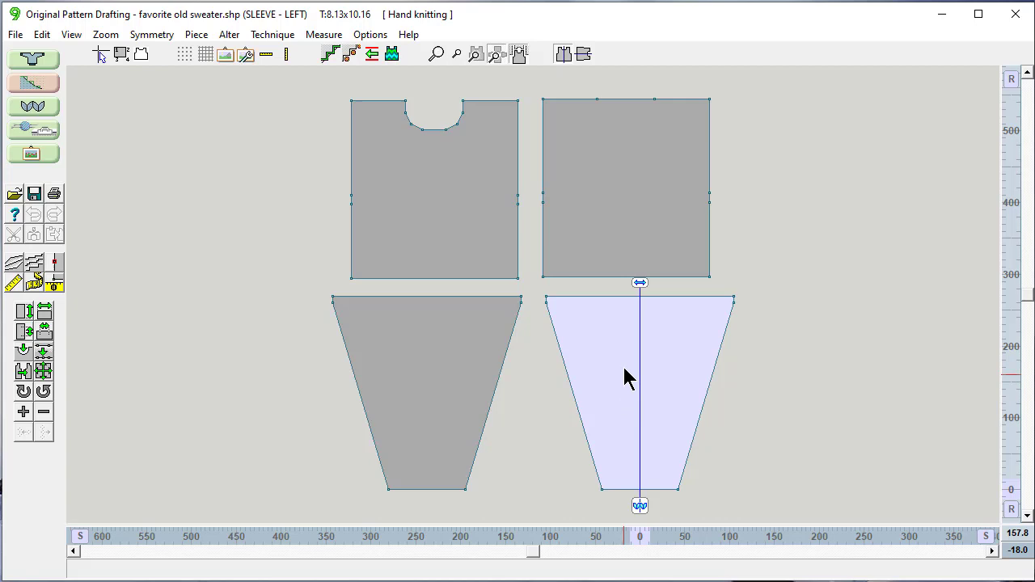
click(429, 209)
click(653, 194)
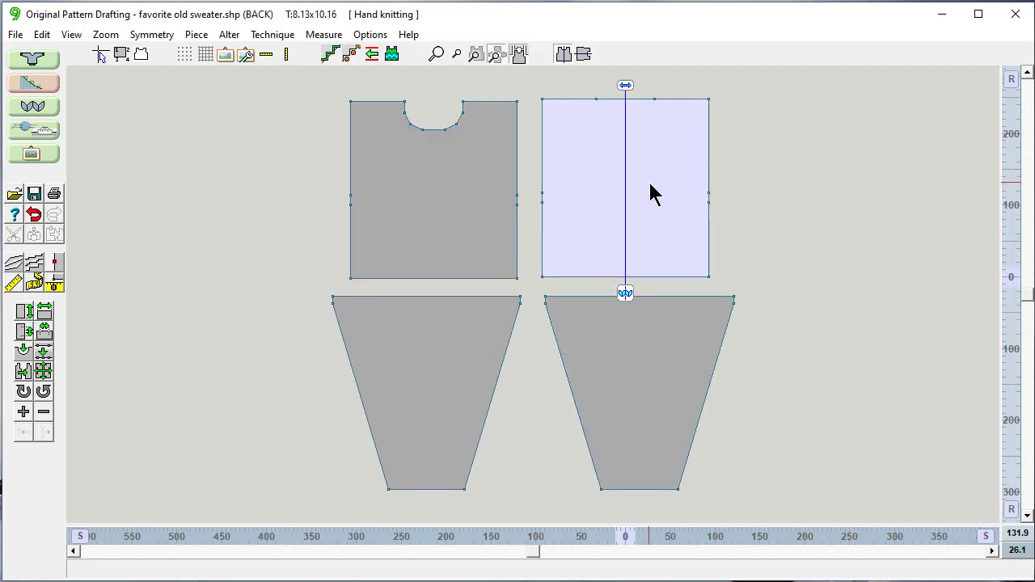
click(410, 378)
click(654, 377)
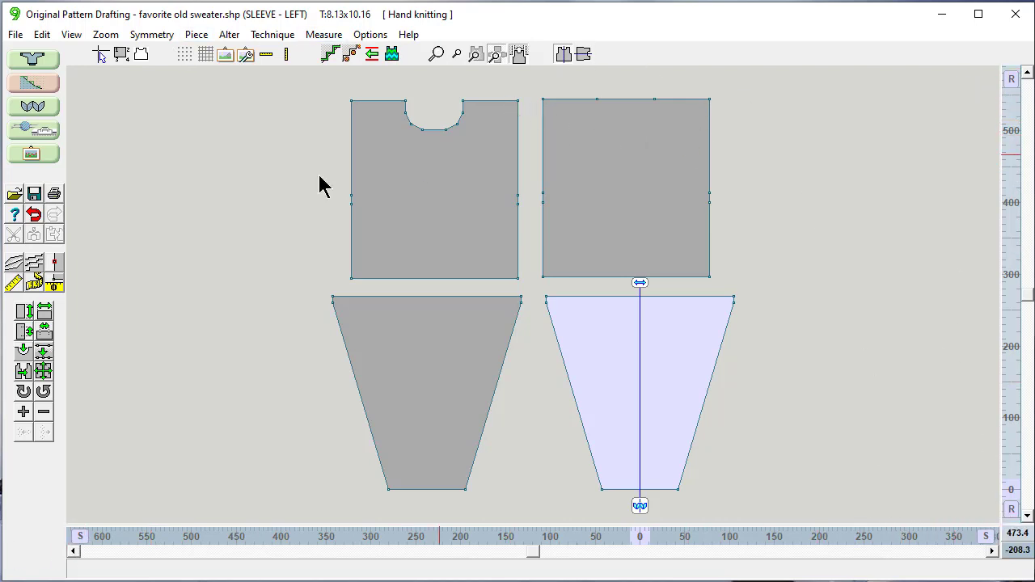
Confirm Inches (tensions per inch) and Normal units in Units of Measurement
click(55, 86)
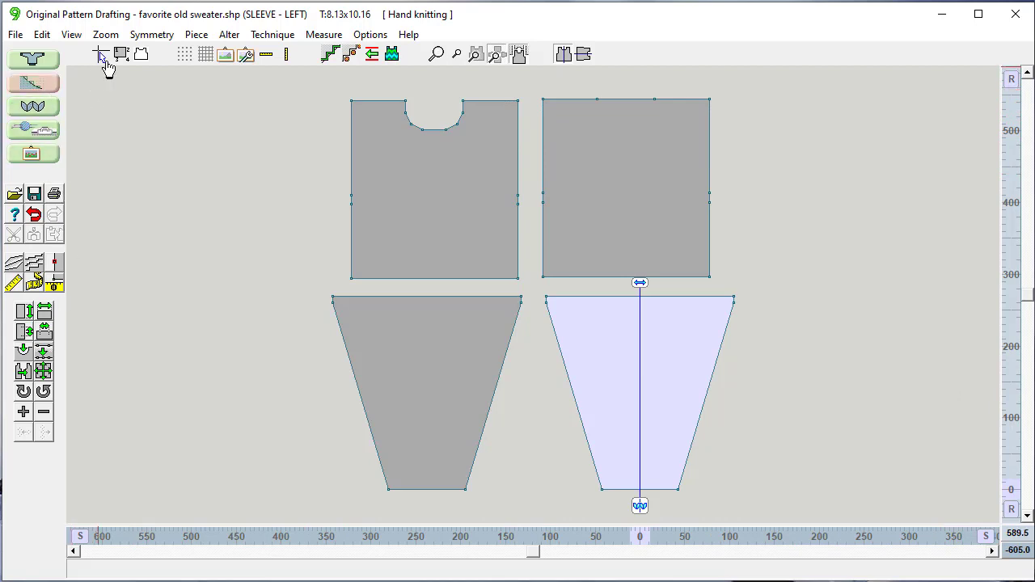
click(376, 37)
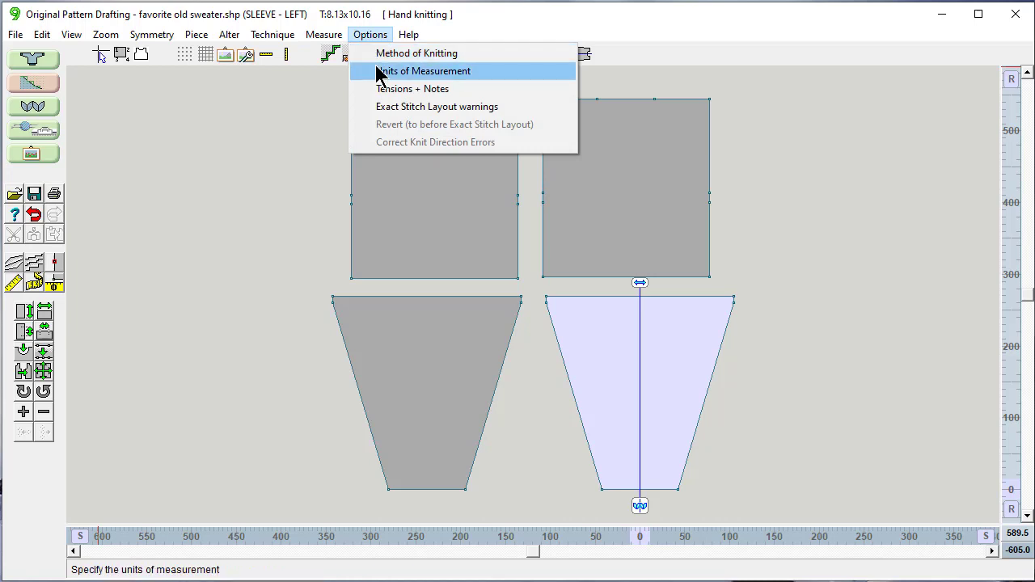
click(449, 76)
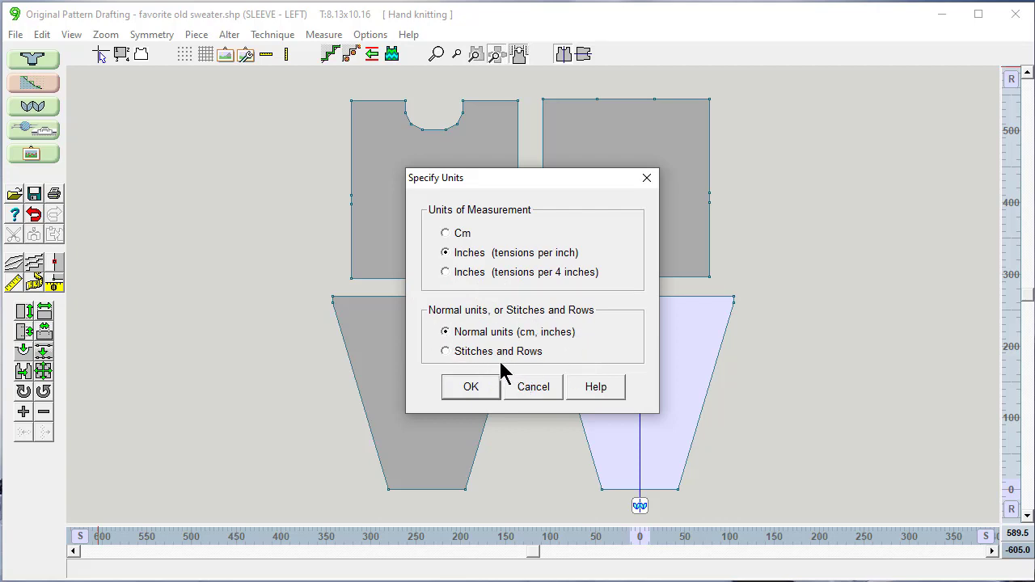
click(472, 387)
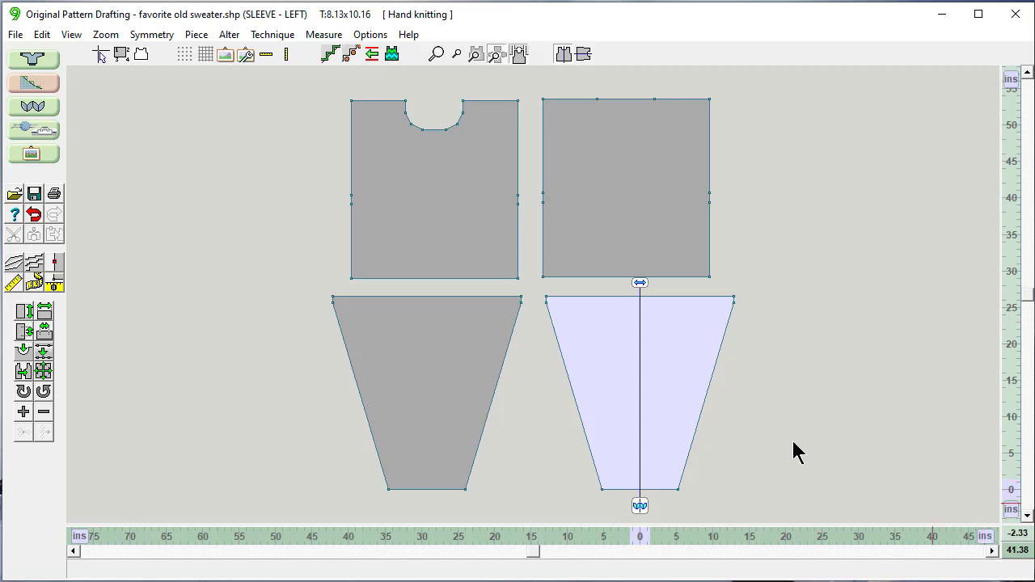
Switch the rulers to stitches and rows, back to inches, then to stitches and rows again
click(985, 538)
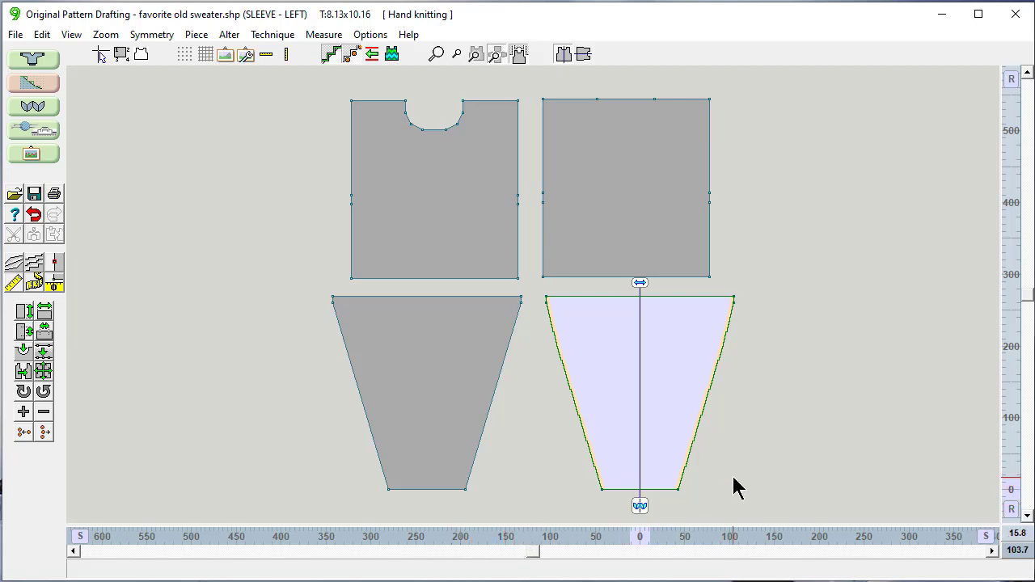
click(987, 536)
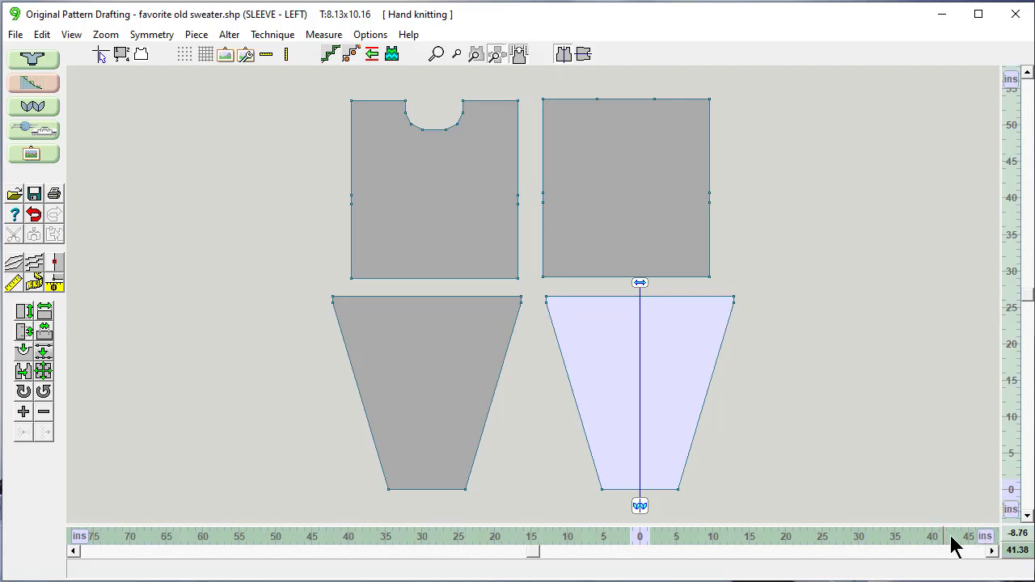
click(986, 537)
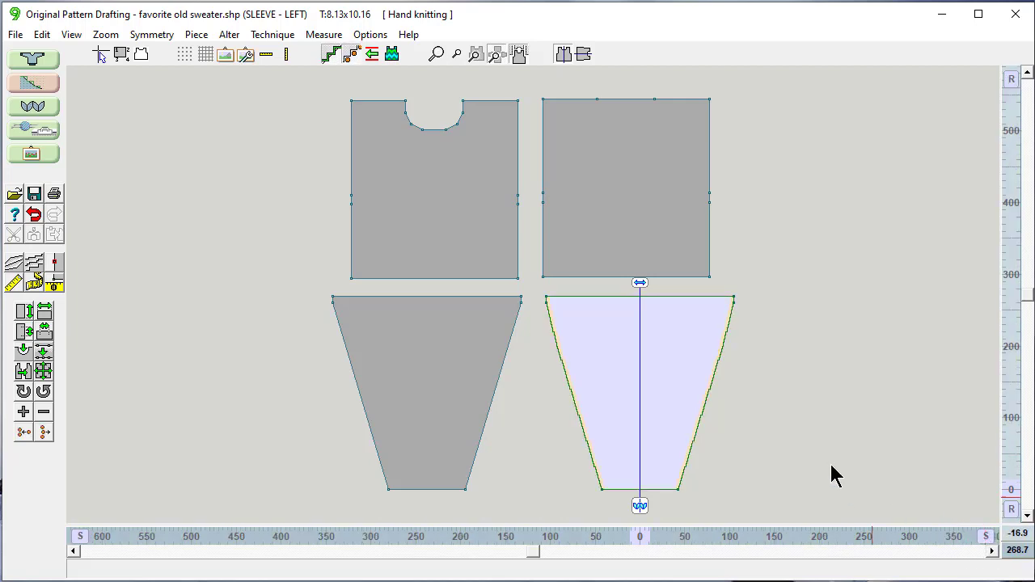
Place the tape-measure zero at the sleeve's top-left corner and set rulers to inches
click(54, 283)
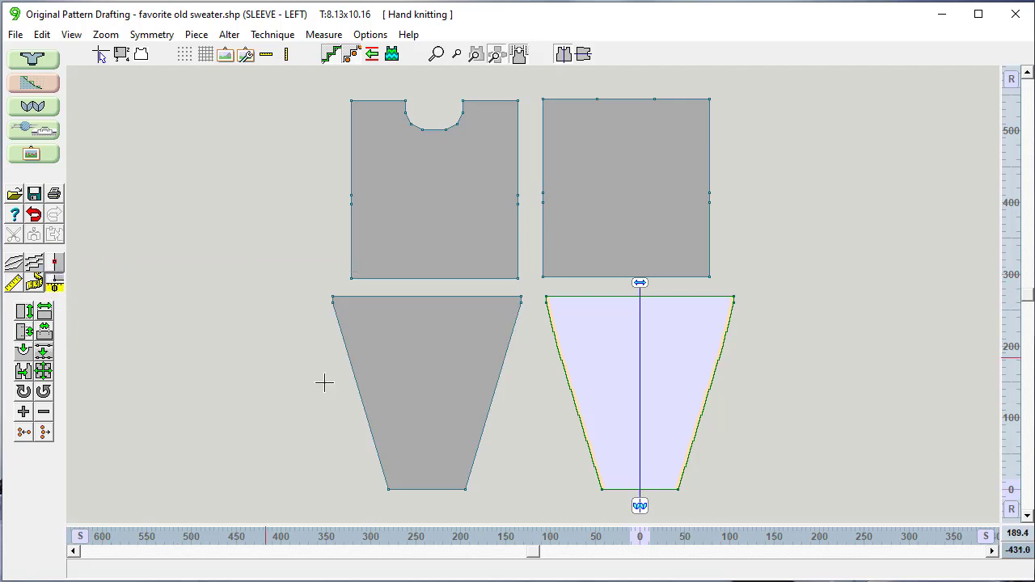
click(599, 489)
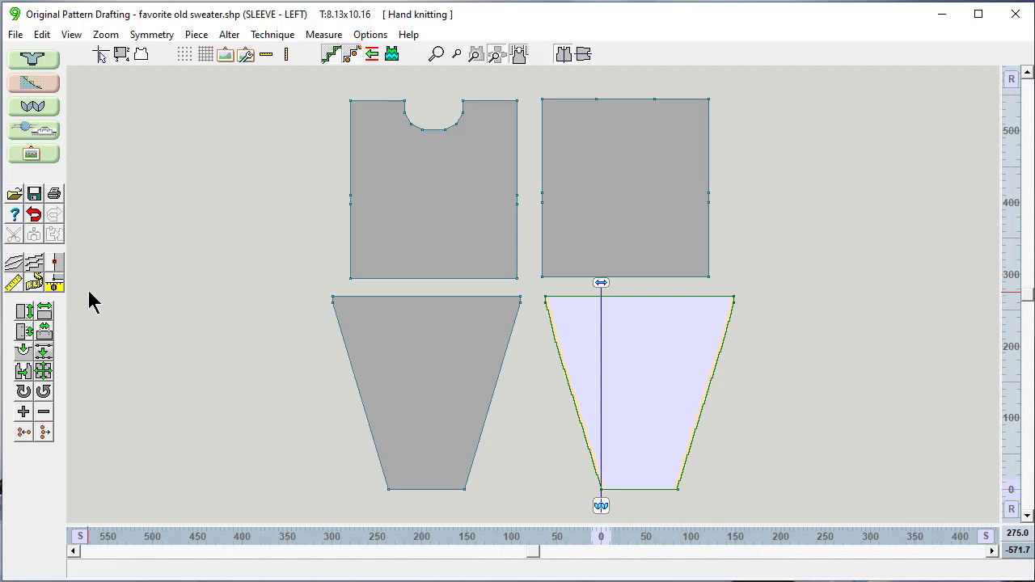
click(53, 283)
click(543, 303)
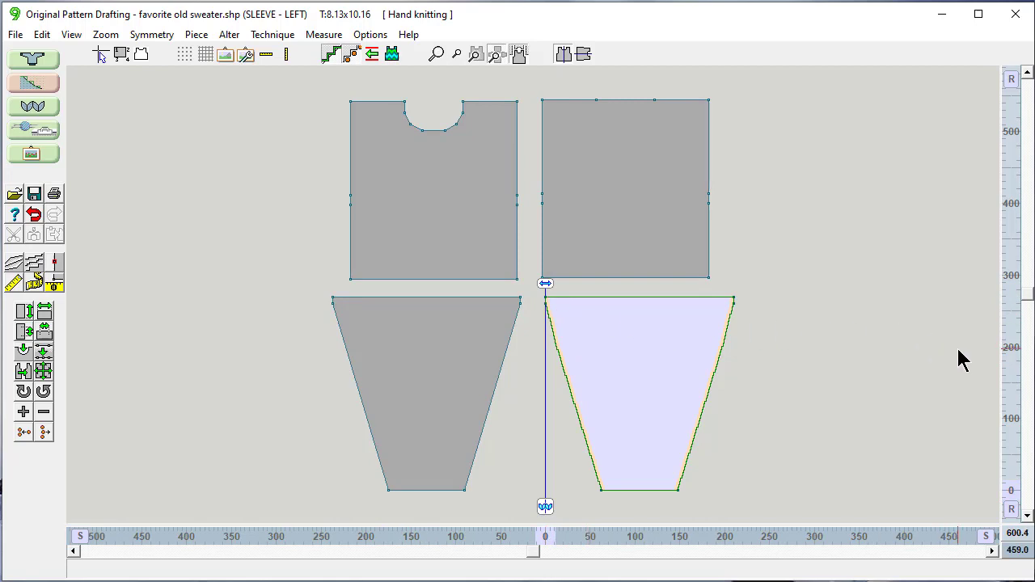
click(987, 538)
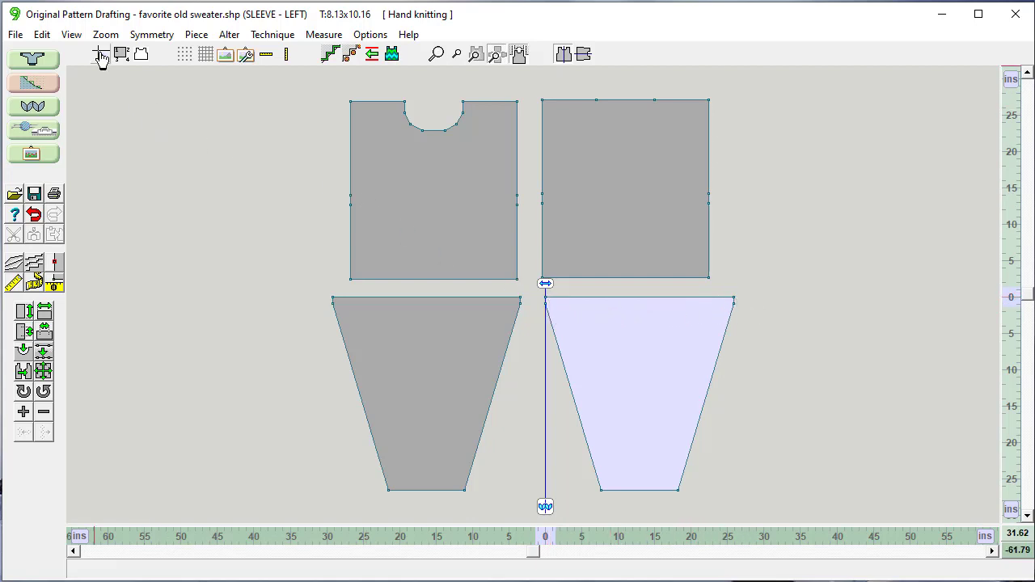
Toggle the alignment crosshair, undo three times to recentre the sleeve's zero, rulers in inches
click(99, 56)
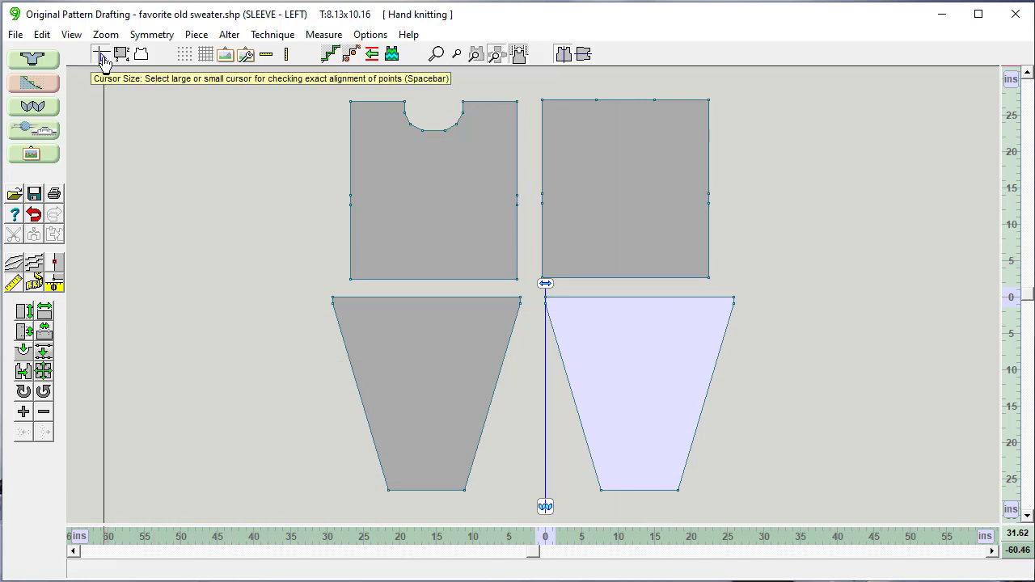
click(102, 57)
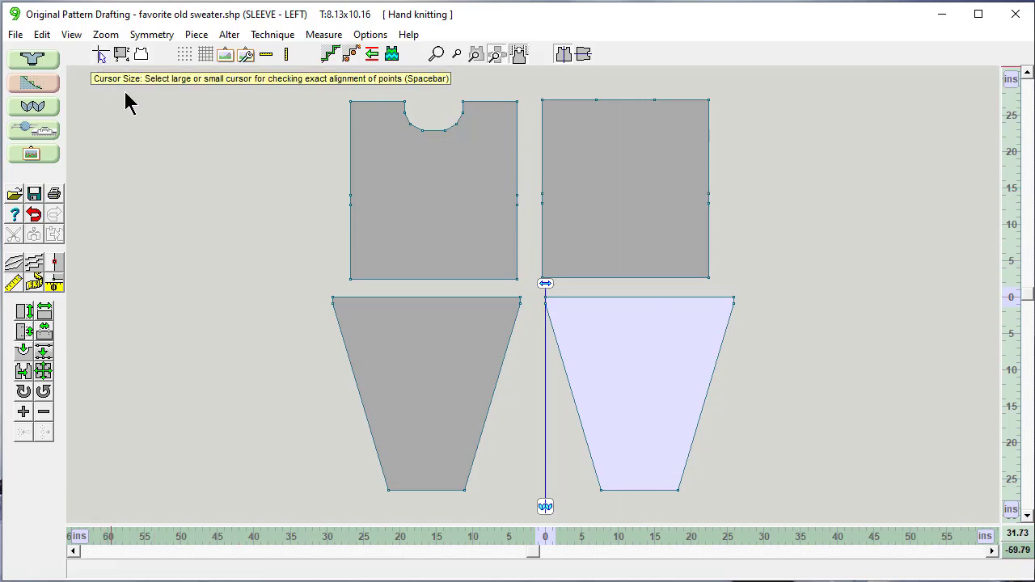
click(33, 216)
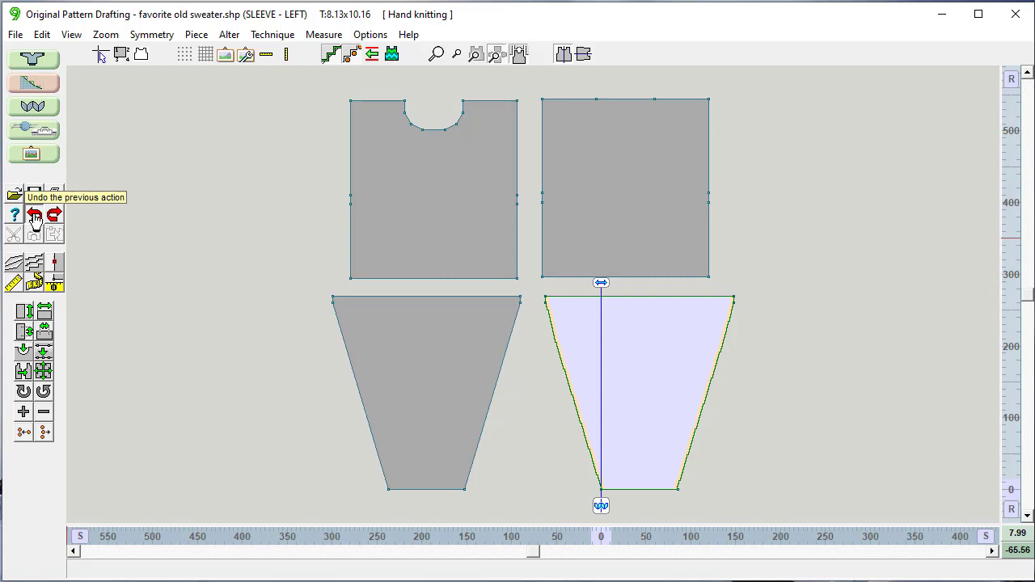
click(34, 216)
click(34, 216)
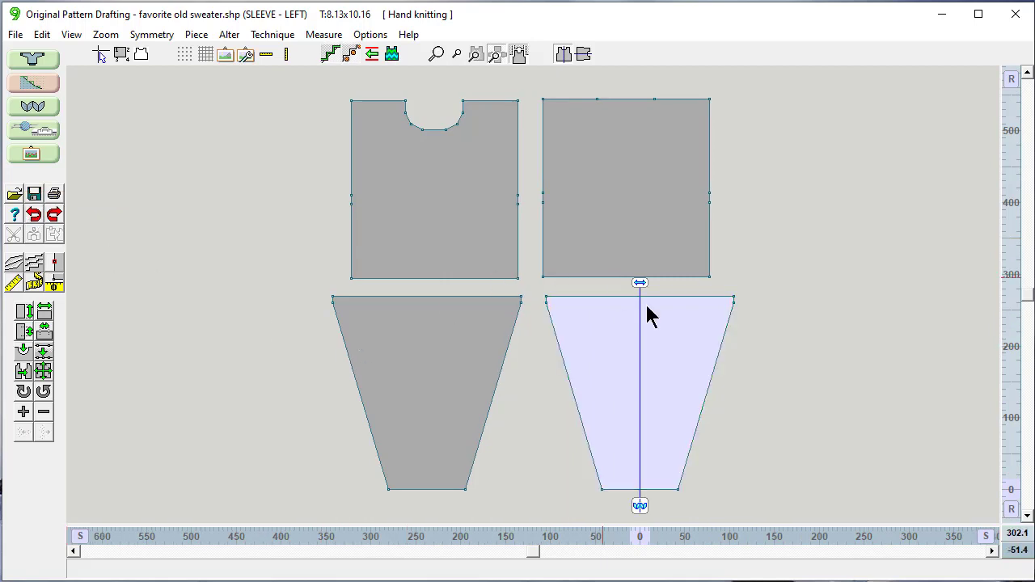
click(986, 536)
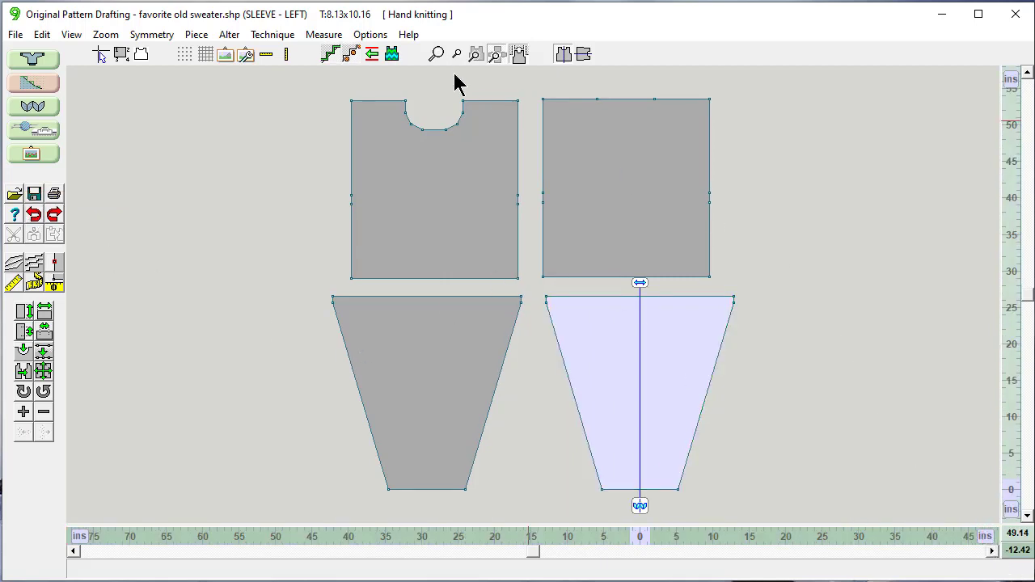
Change the measurement units to Cm and show the rulers in stitches and rows
click(370, 35)
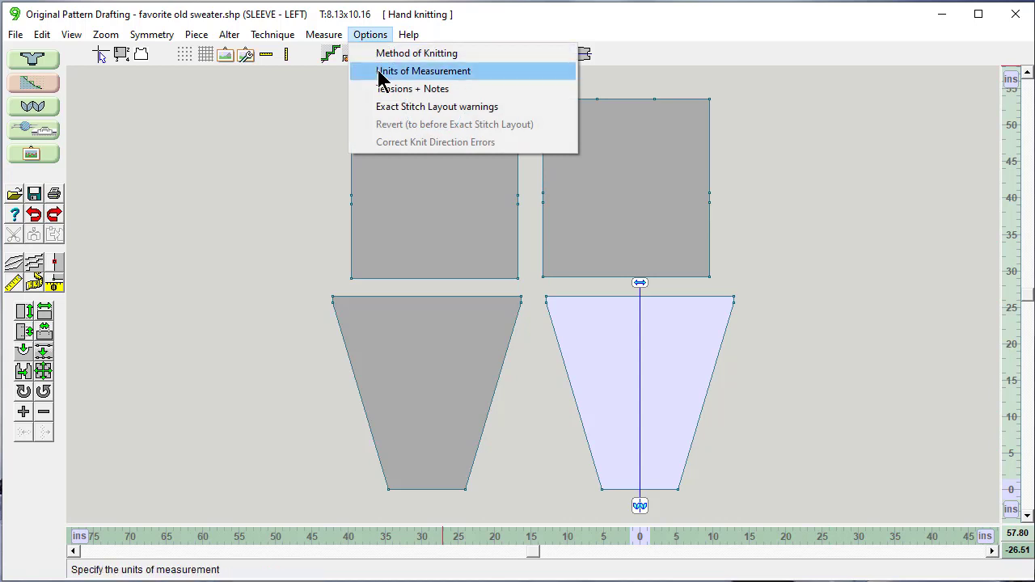
click(379, 71)
click(446, 233)
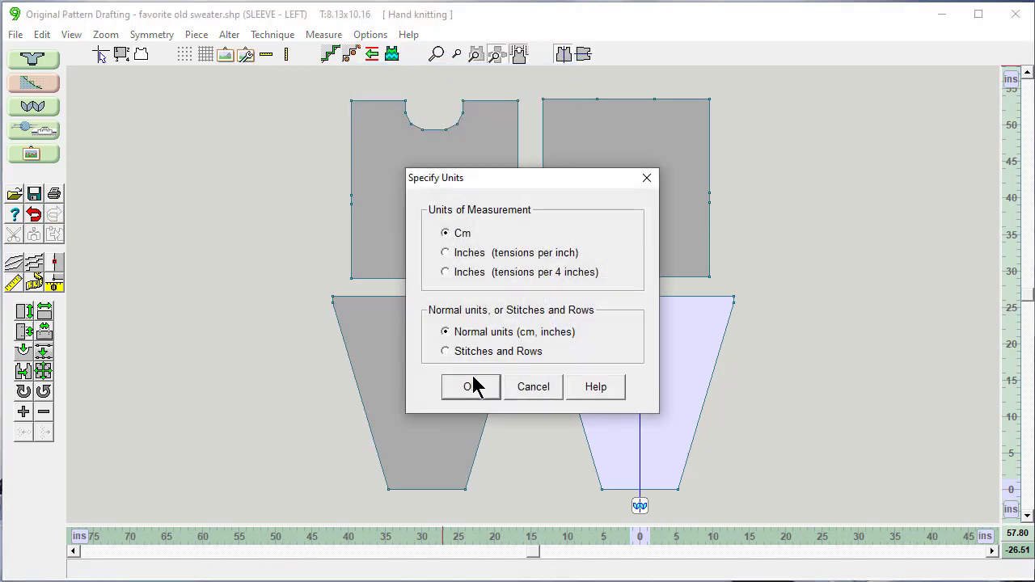
click(469, 388)
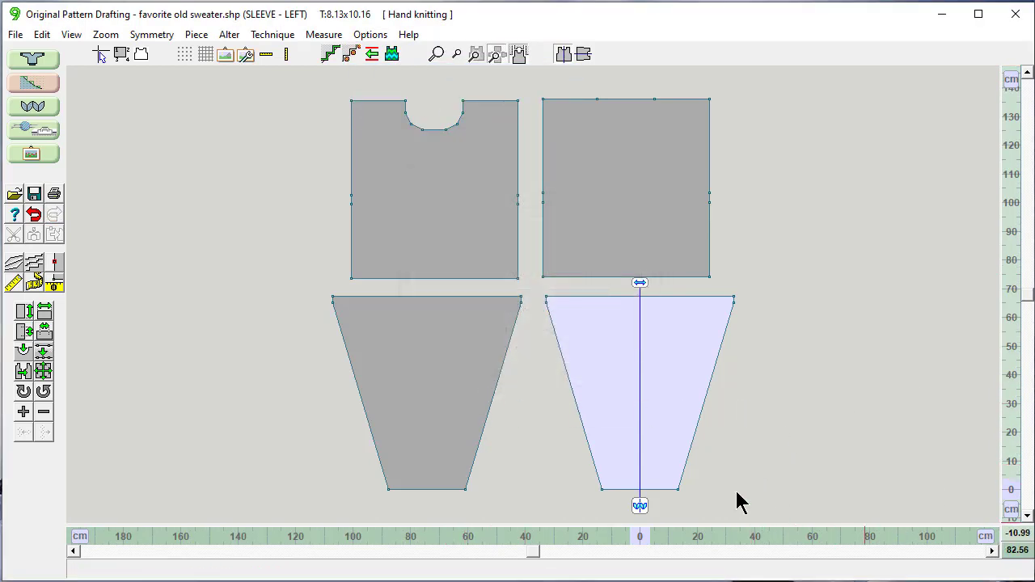
click(987, 538)
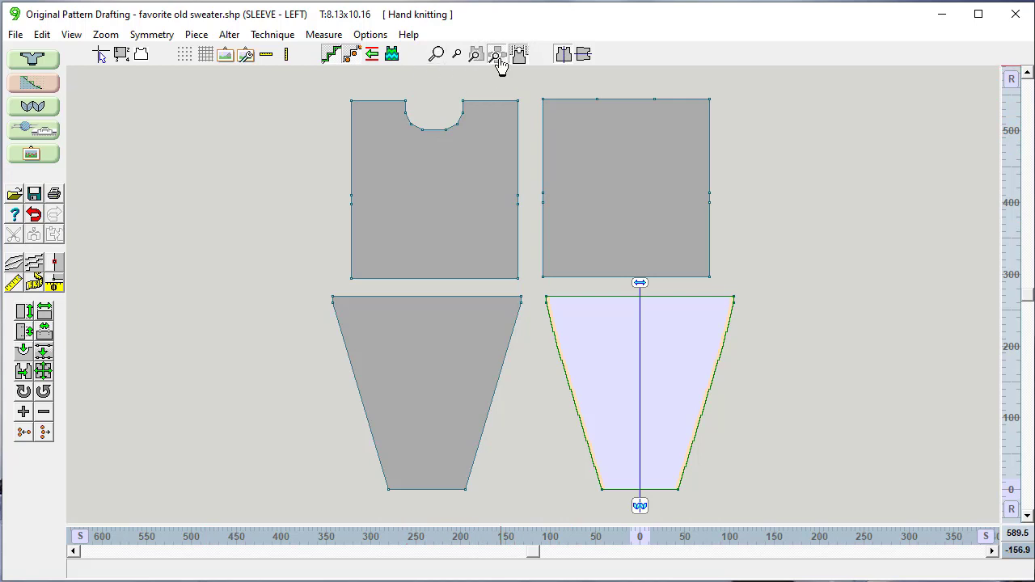
Make the back piece current and fit the front, back and both sleeves in view
click(439, 197)
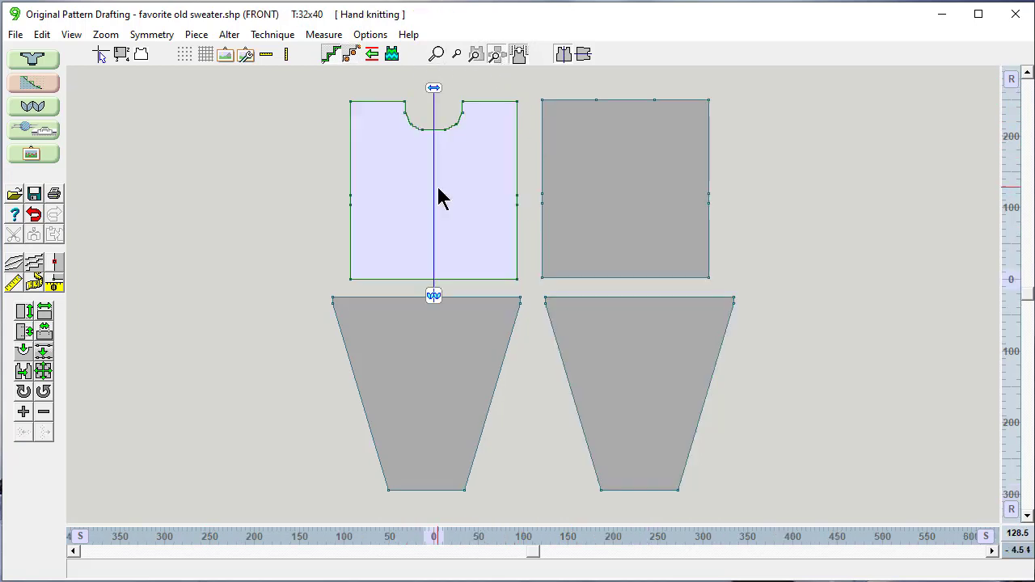
click(475, 55)
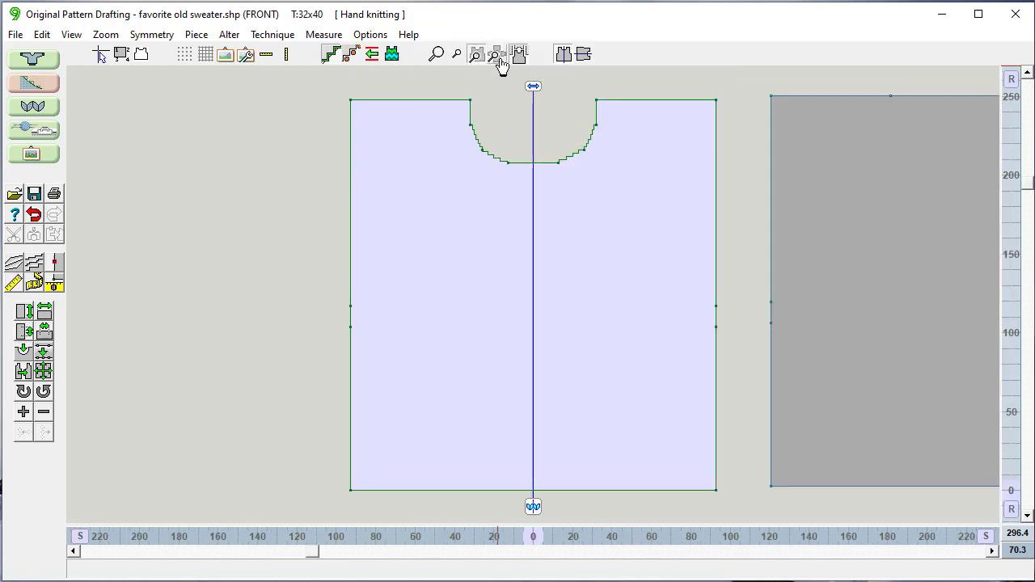
click(496, 55)
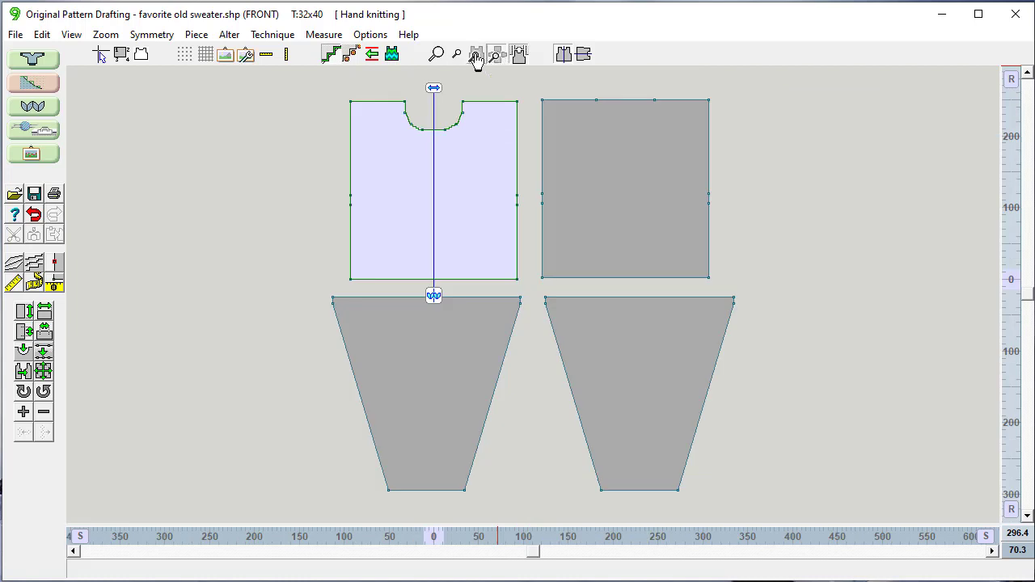
click(477, 54)
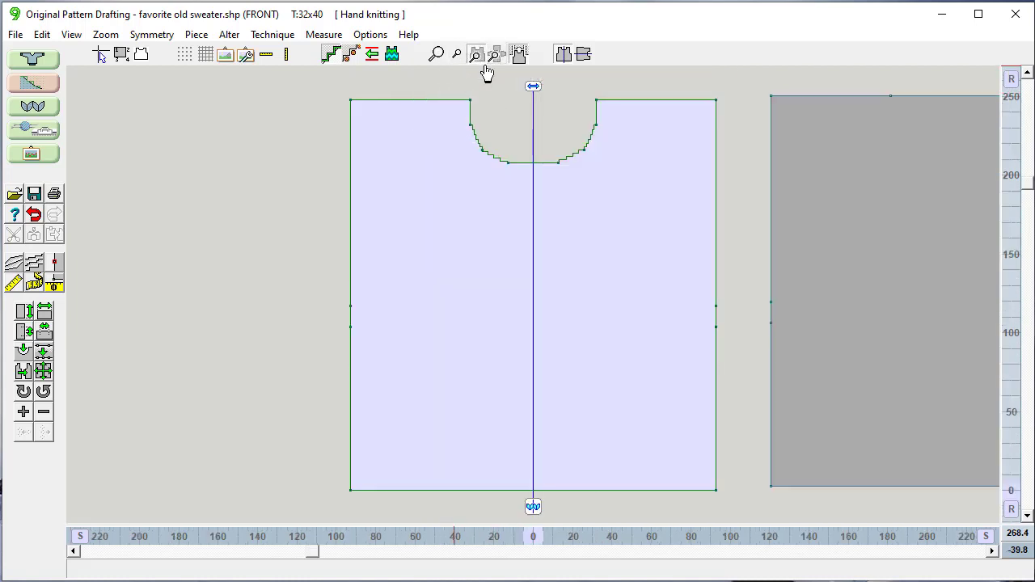
click(919, 240)
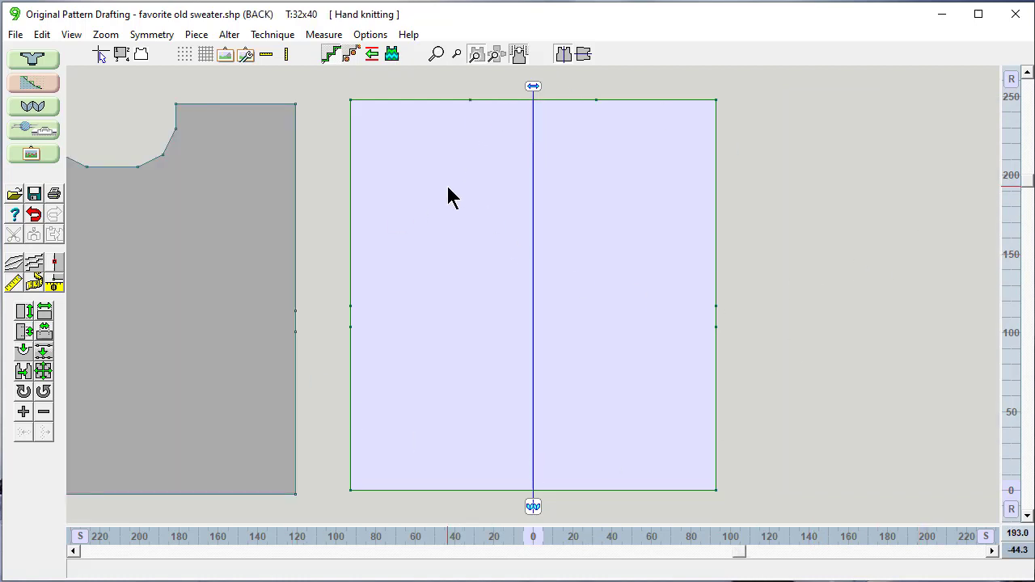
click(496, 53)
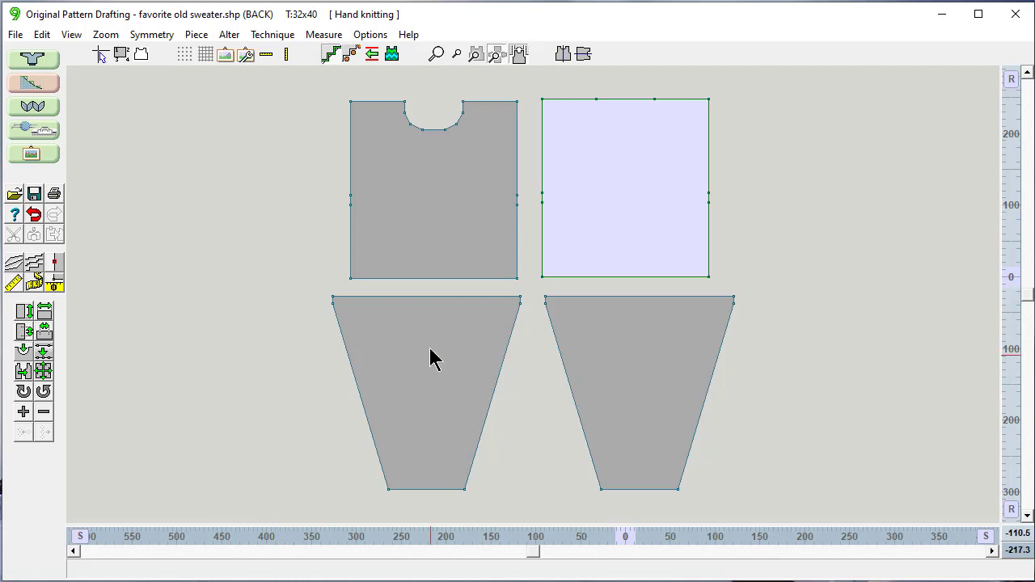
Drag both sleeves to the left and move the back piece to the far right
drag(433, 350, 189, 353)
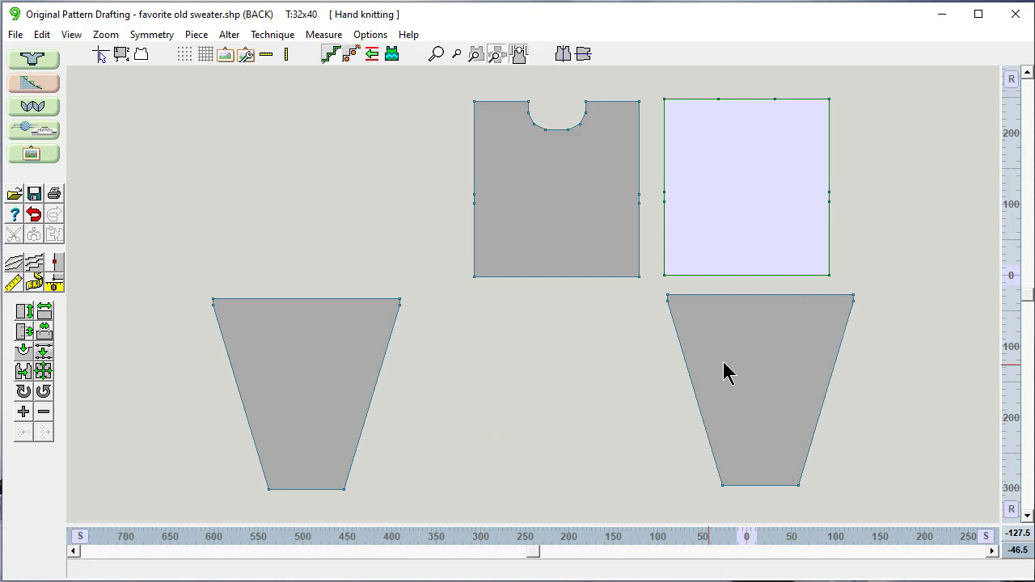
drag(759, 354, 524, 363)
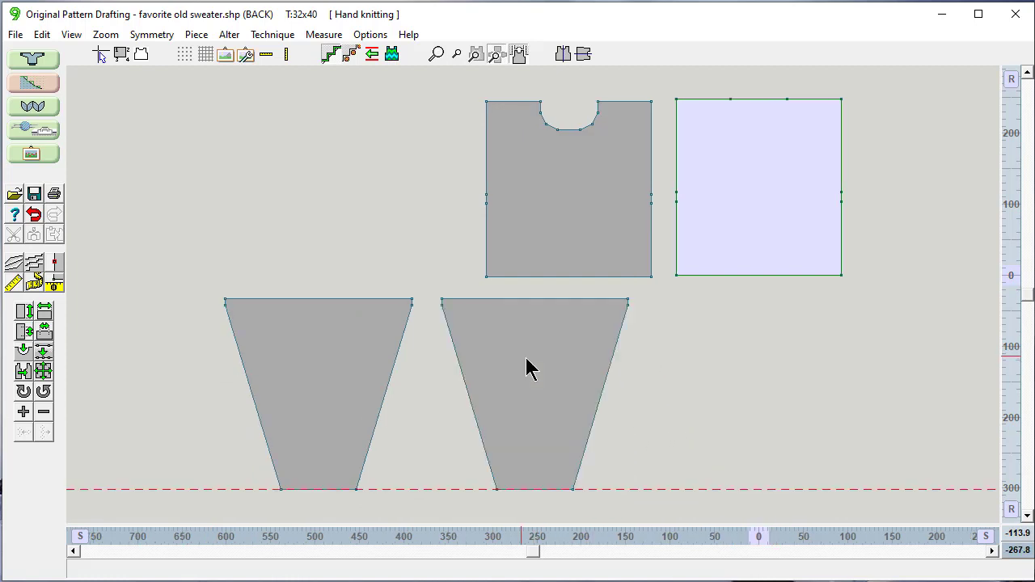
drag(577, 215, 210, 229)
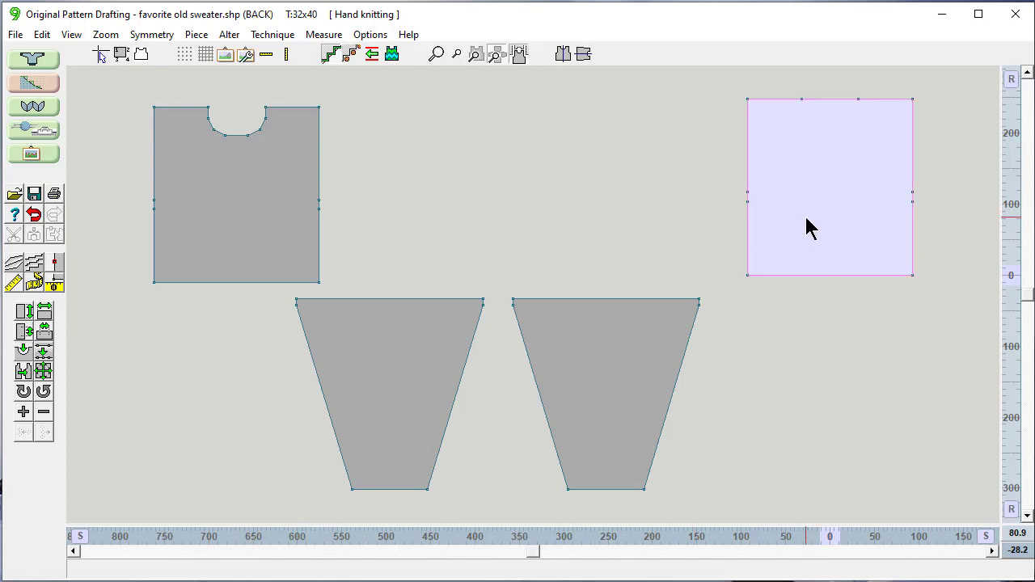
drag(809, 224, 841, 229)
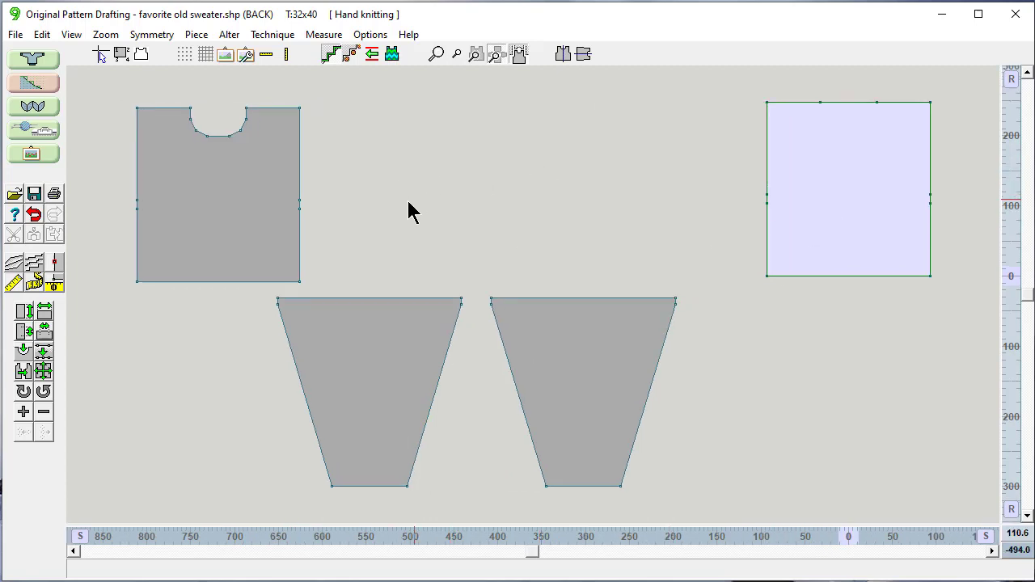
Make the front piece active, centre it, and zoom in on its neckline
click(213, 213)
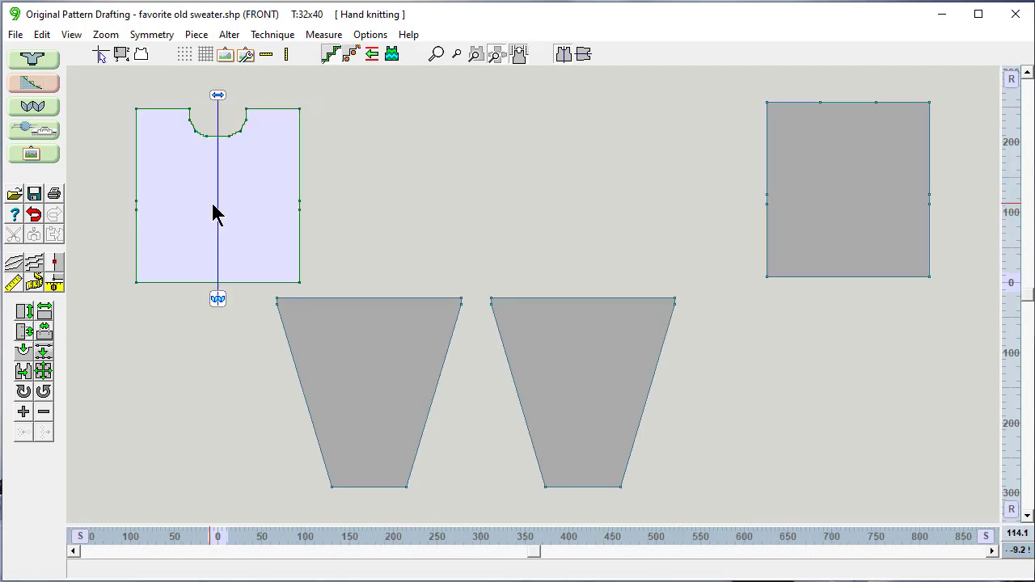
click(477, 58)
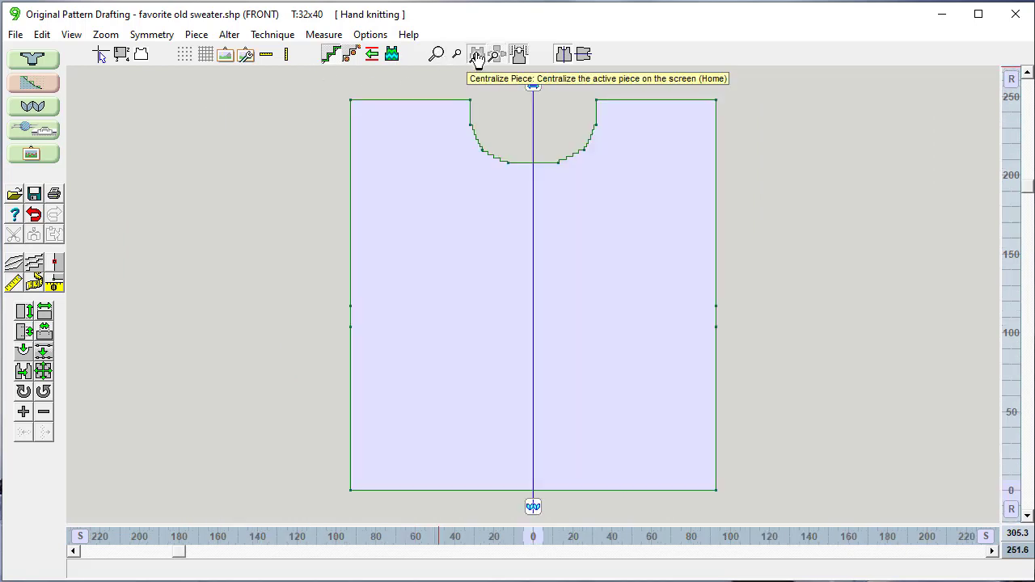
click(437, 55)
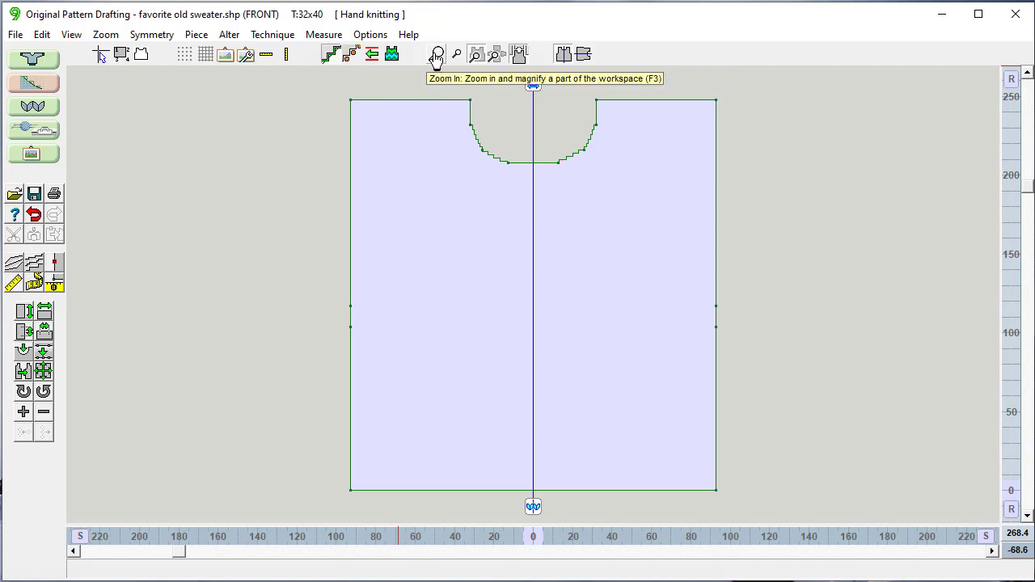
click(368, 125)
click(537, 292)
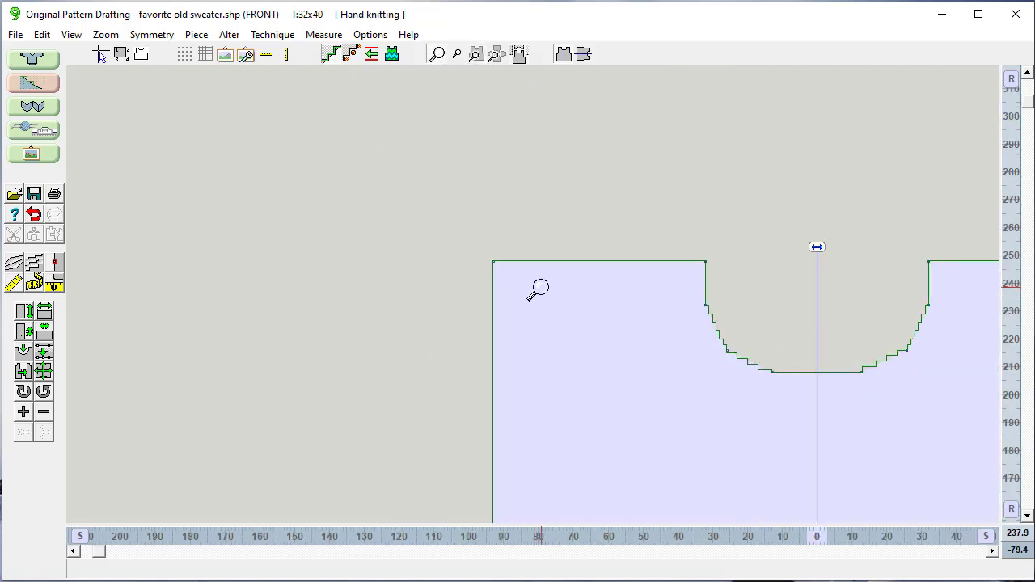
click(536, 293)
click(526, 303)
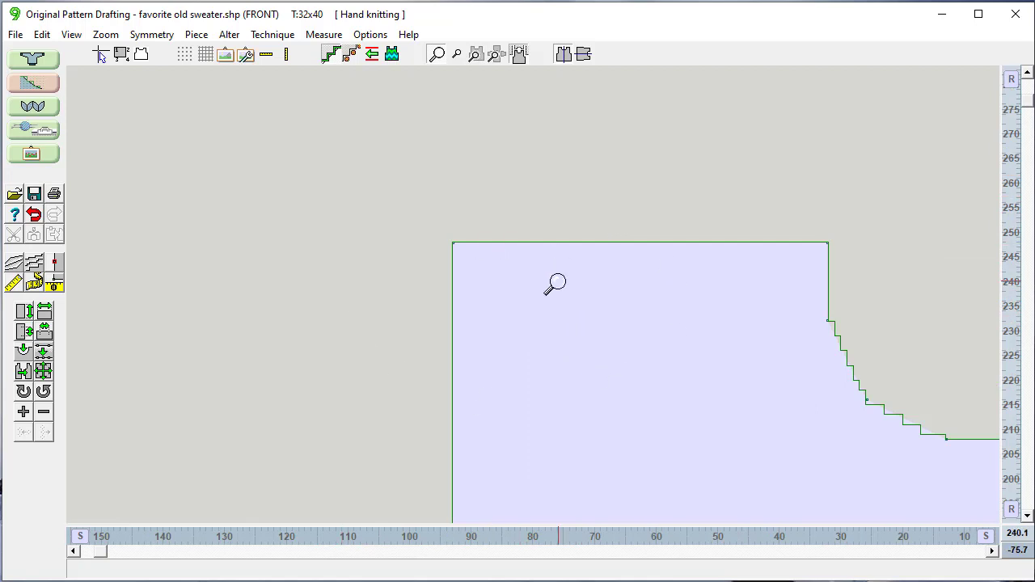
Centre the whole front piece and align the tape measure's zero with its left edge
click(457, 55)
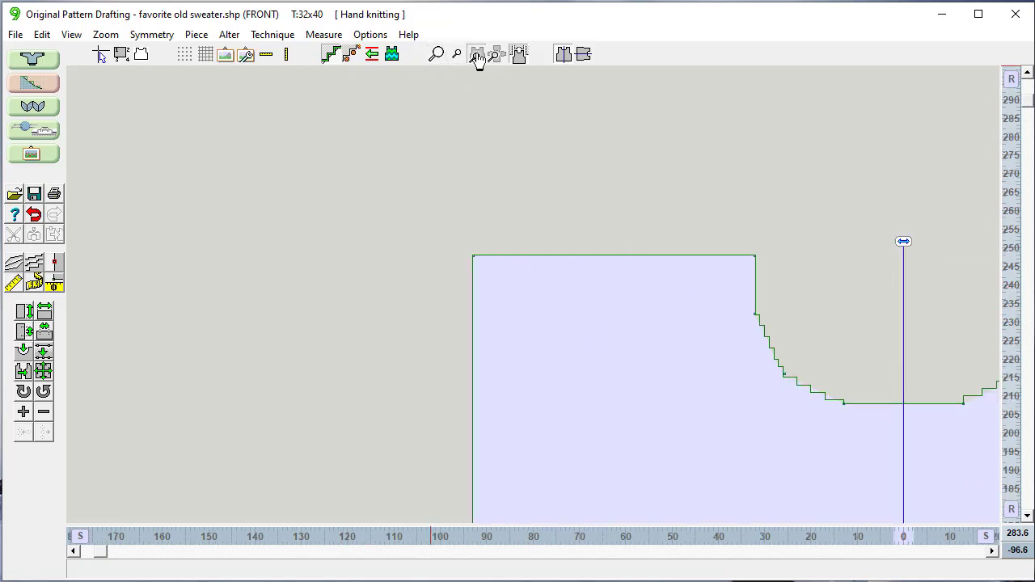
click(476, 54)
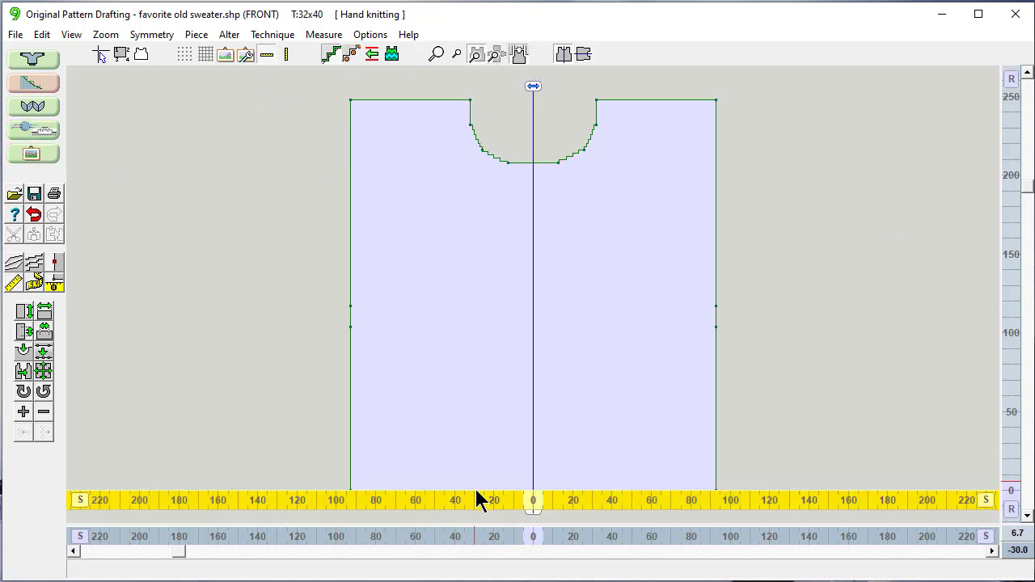
click(534, 502)
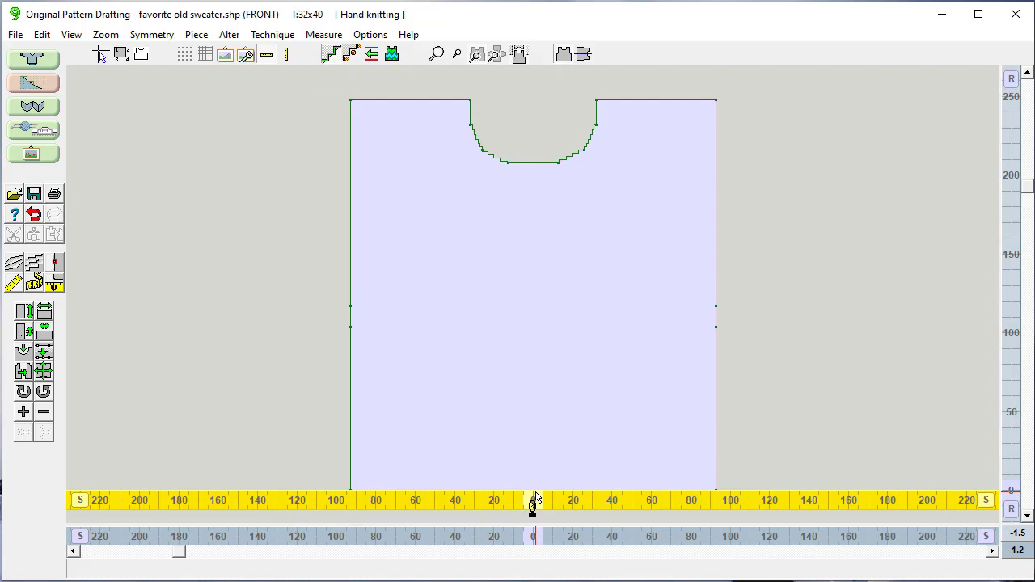
drag(578, 494, 397, 488)
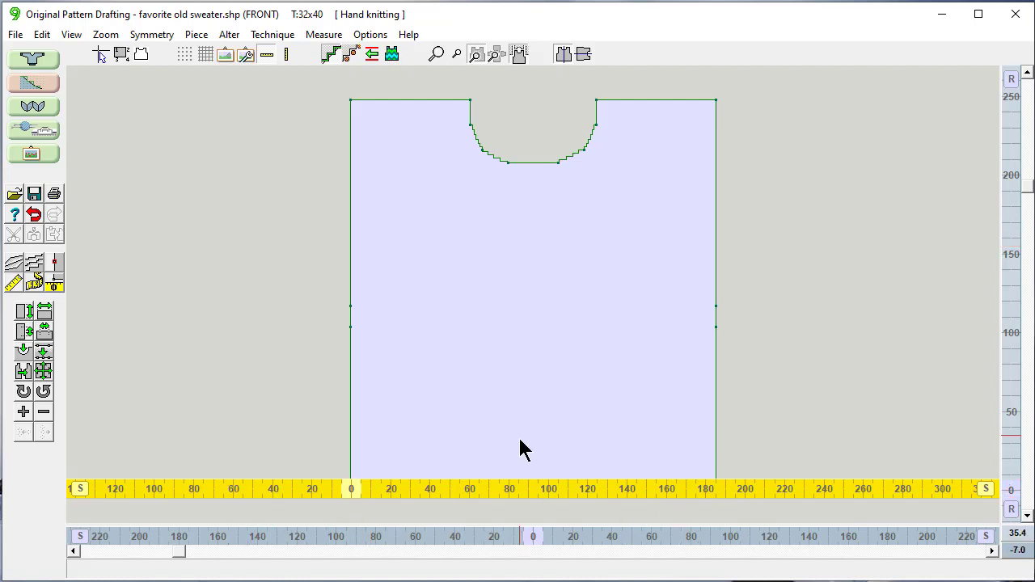
Cycle the background grid through line and dotted styles until it is hidden
click(185, 57)
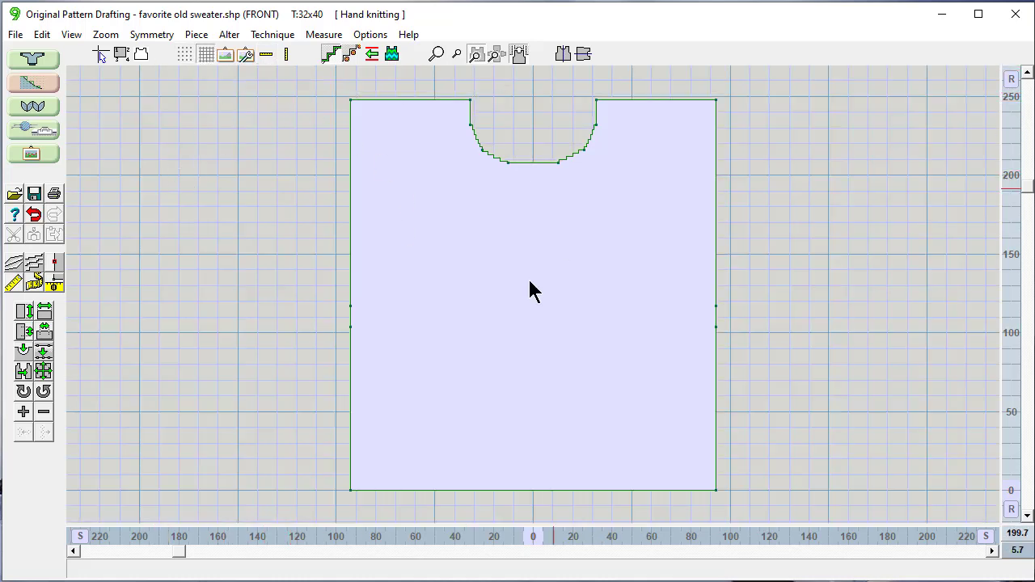
click(185, 56)
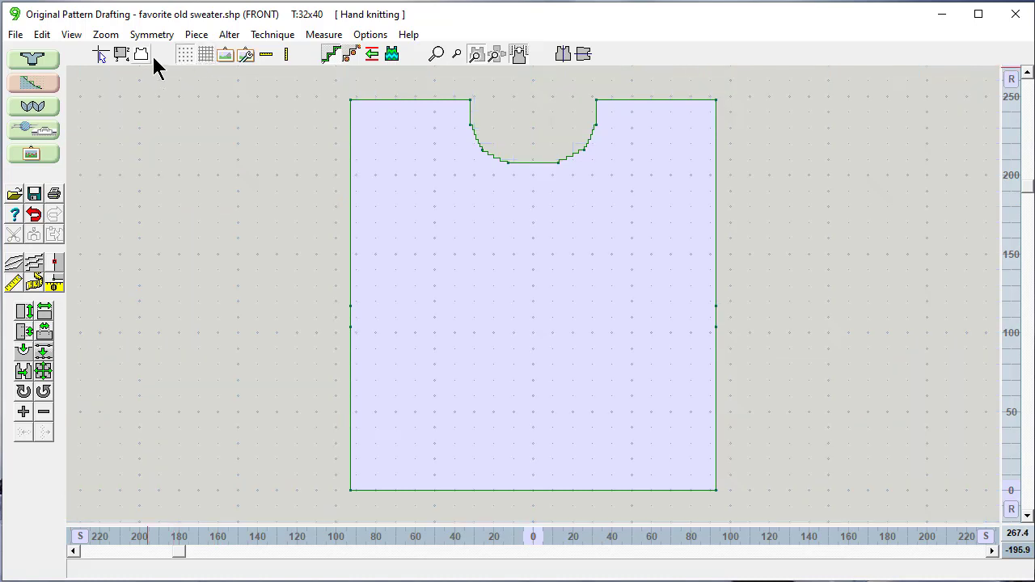
click(185, 56)
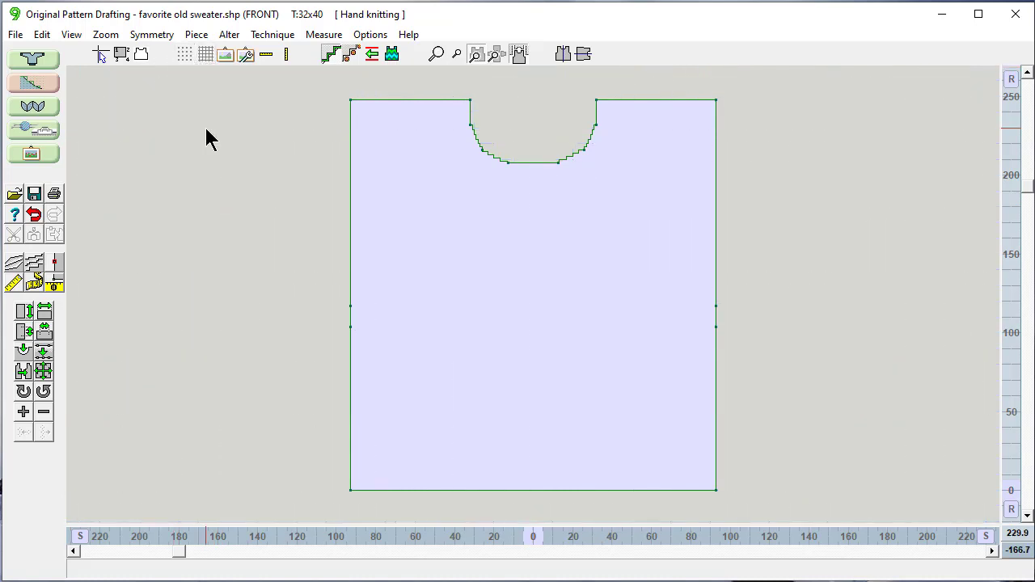
Number the front piece's outline points 1–16, try raising point 2's shoulder, then undo it
click(121, 54)
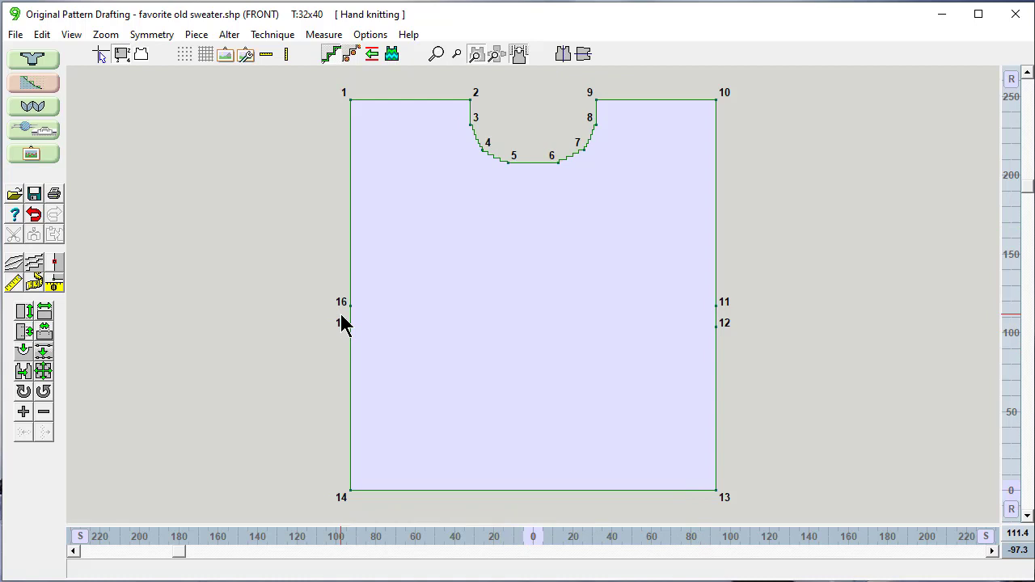
click(471, 101)
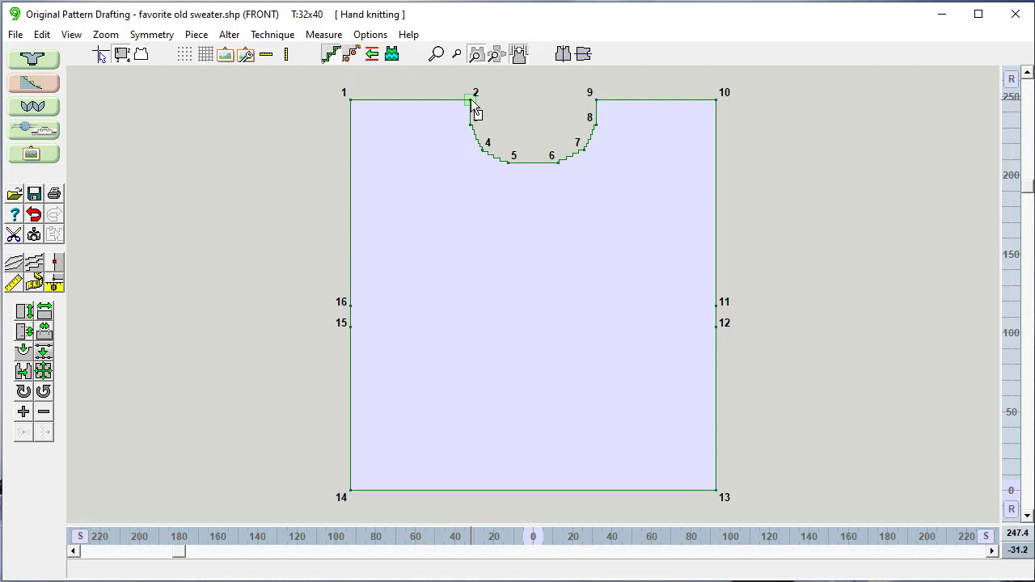
drag(472, 101, 470, 93)
drag(473, 81, 473, 81)
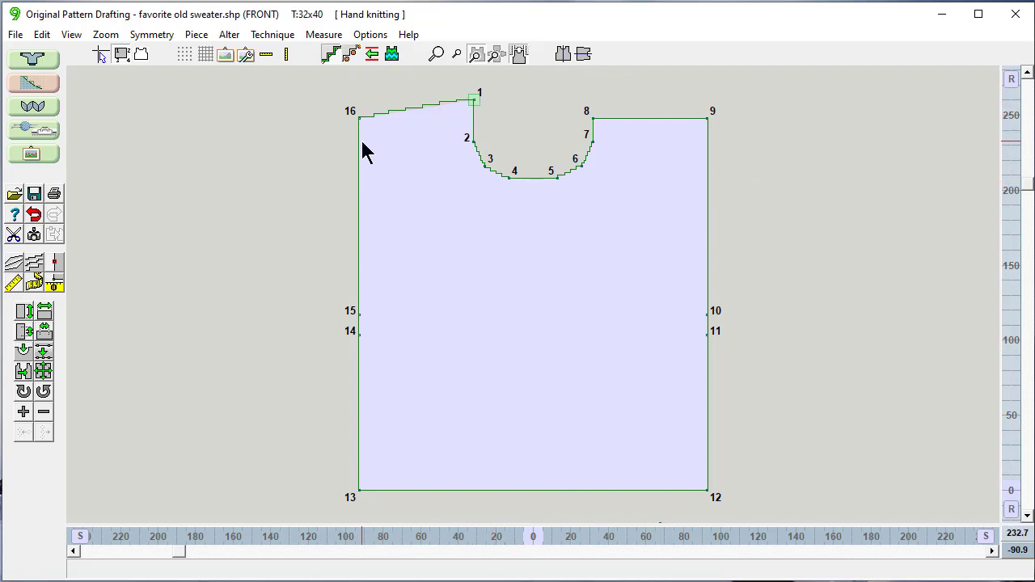
click(34, 214)
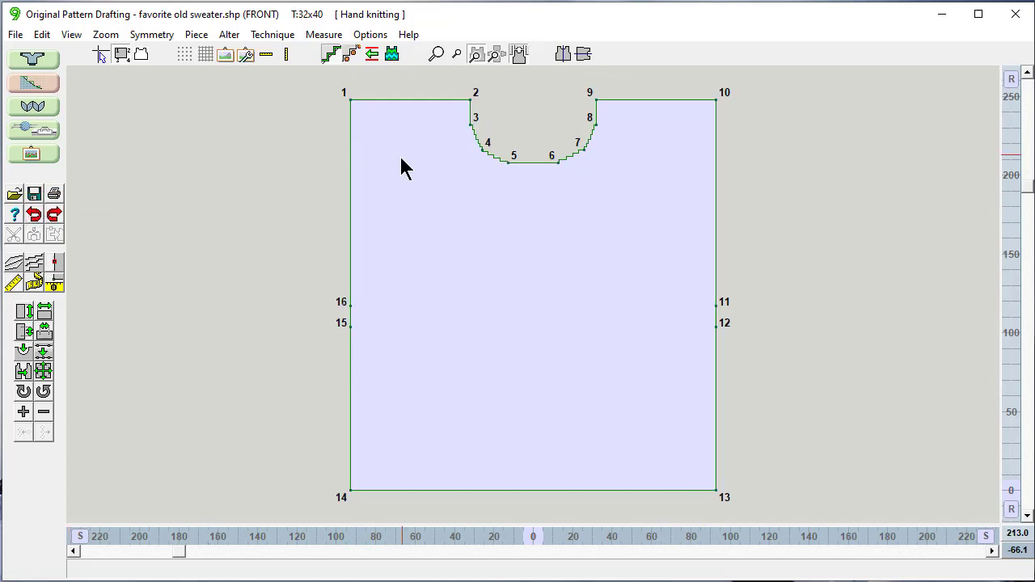
Show all four pieces and nudge the back piece slightly to the left
click(496, 55)
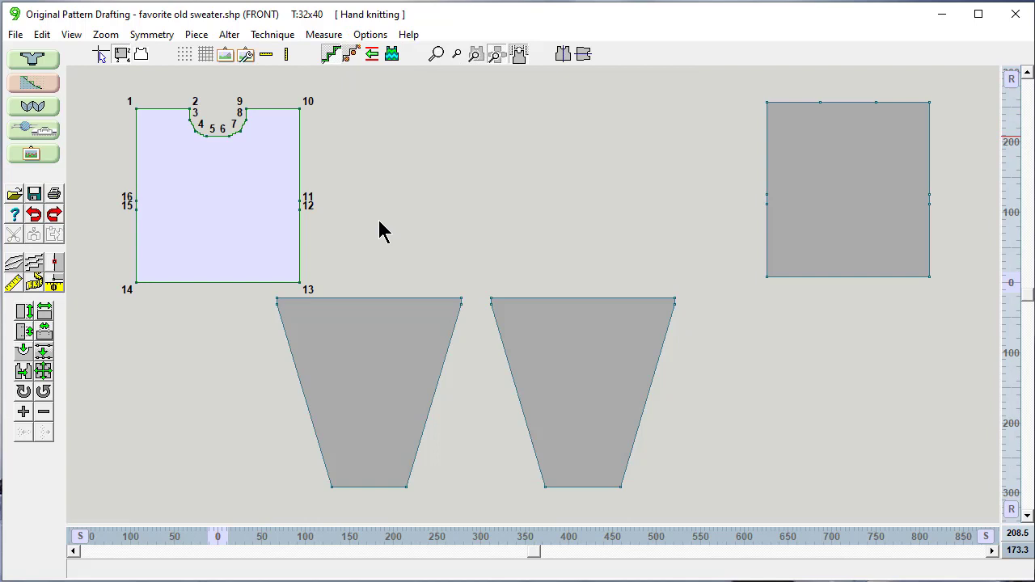
click(121, 55)
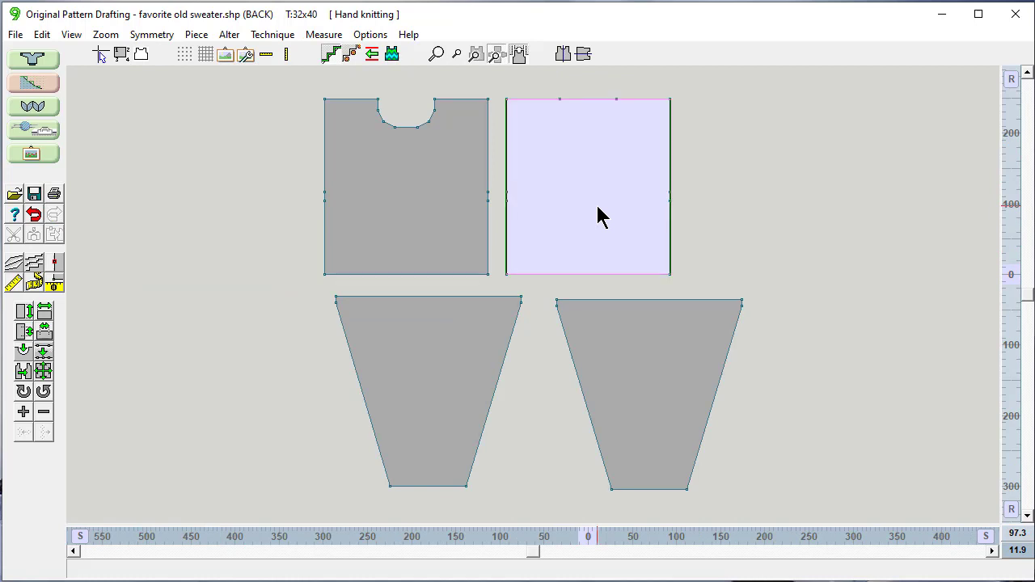
drag(598, 206, 593, 208)
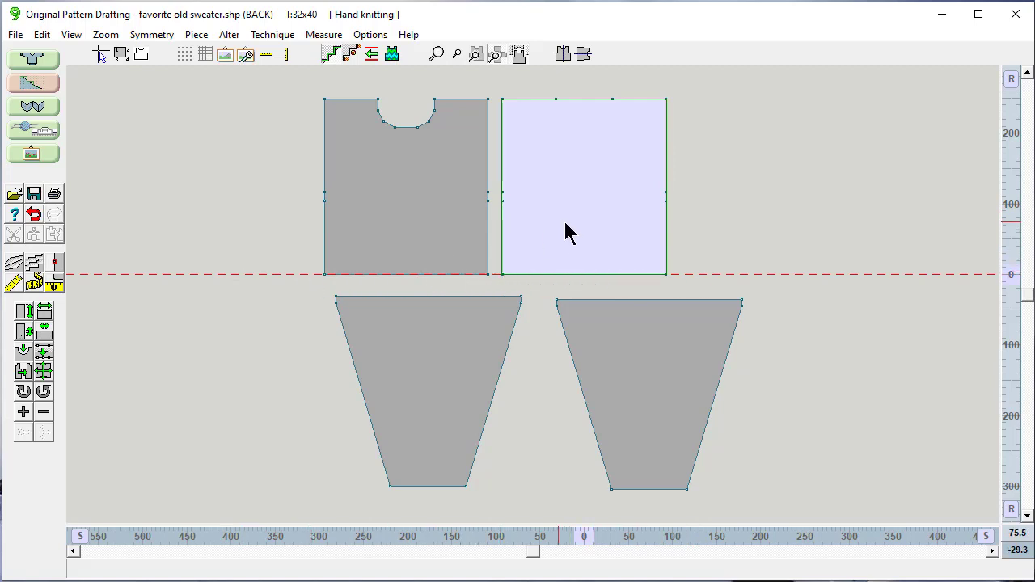
Make the right sleeve current and shift it slightly right beneath the front piece
click(451, 327)
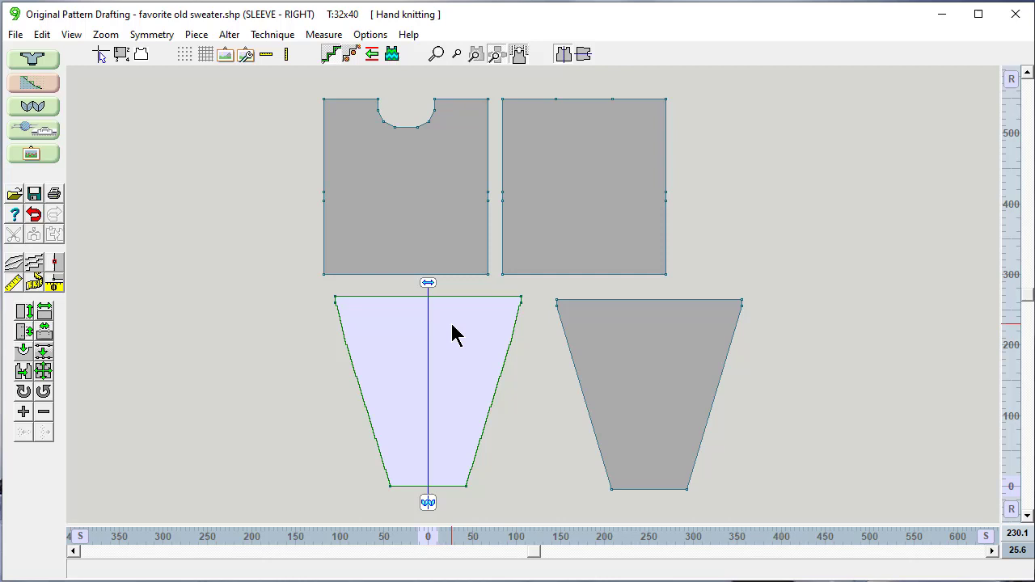
drag(452, 327, 439, 323)
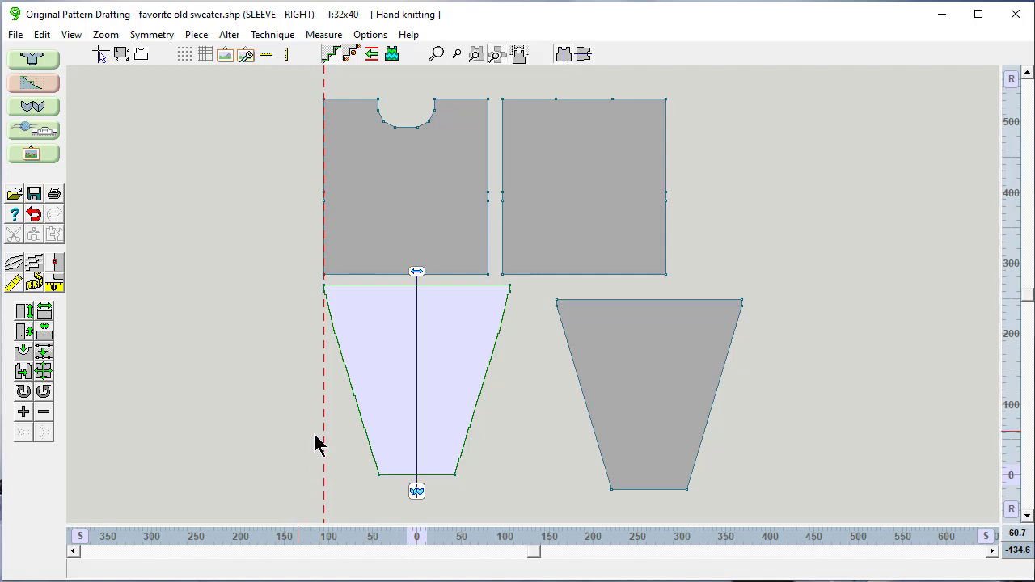
drag(444, 389, 460, 403)
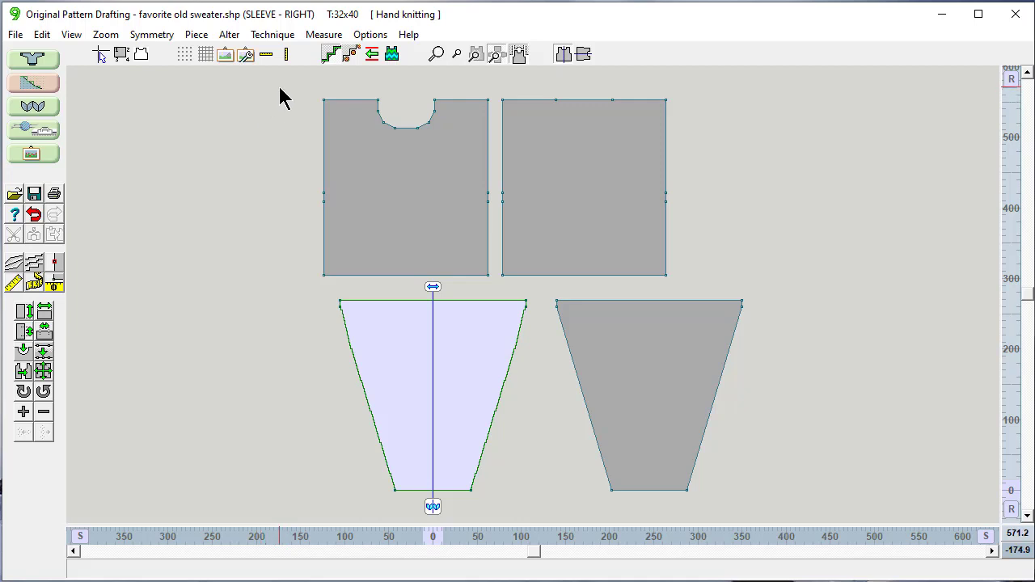
Try triangle, six-sided and square new-piece shapes, cancel, and switch both rulers to centimetres
click(195, 36)
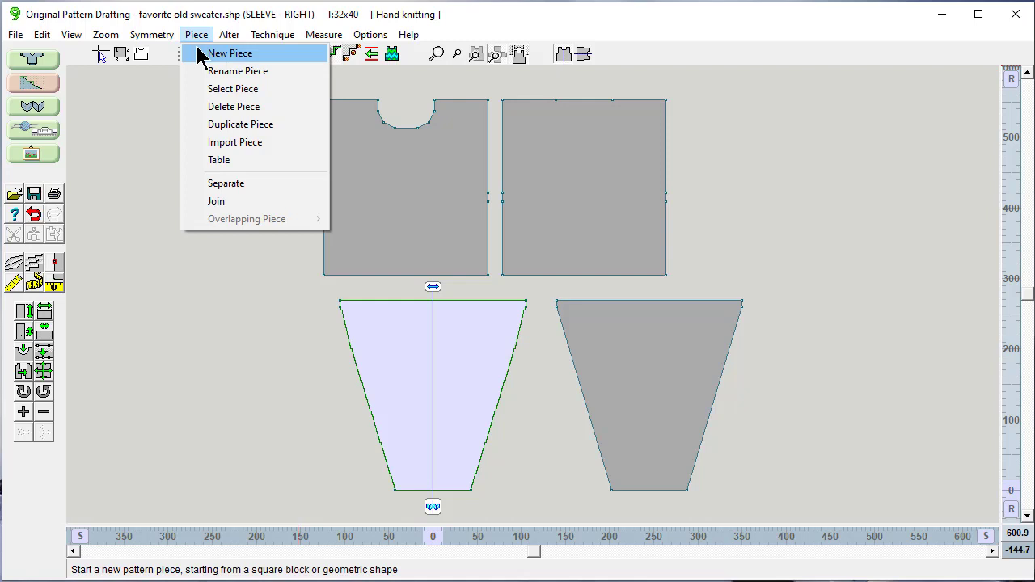
click(199, 51)
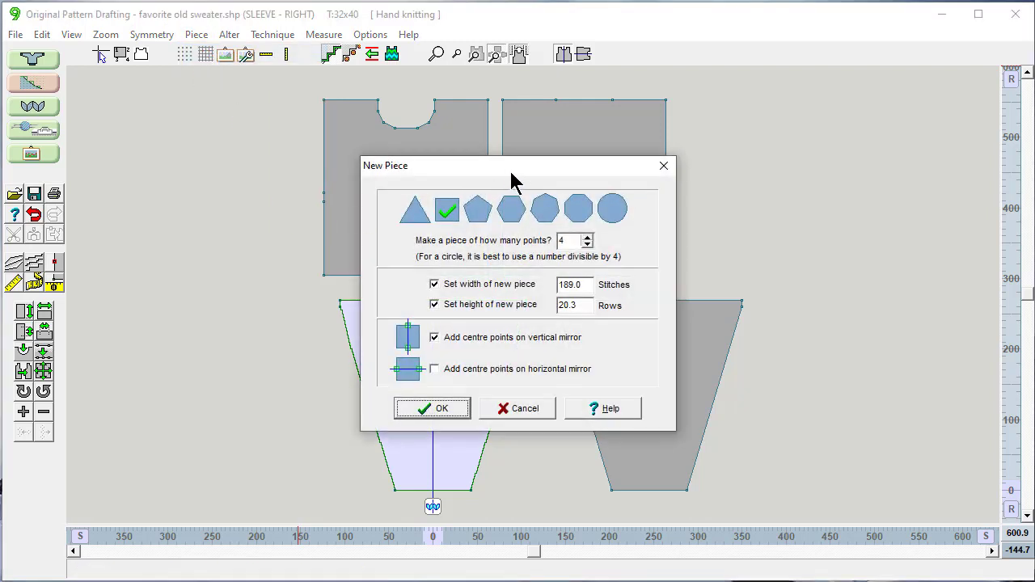
drag(510, 170, 665, 132)
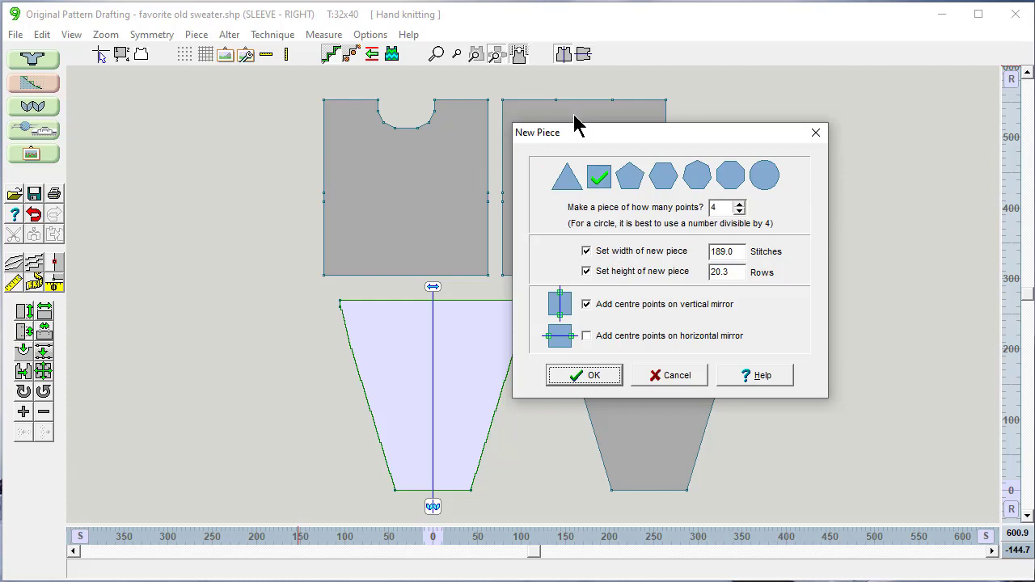
click(567, 176)
click(664, 179)
click(603, 183)
click(670, 376)
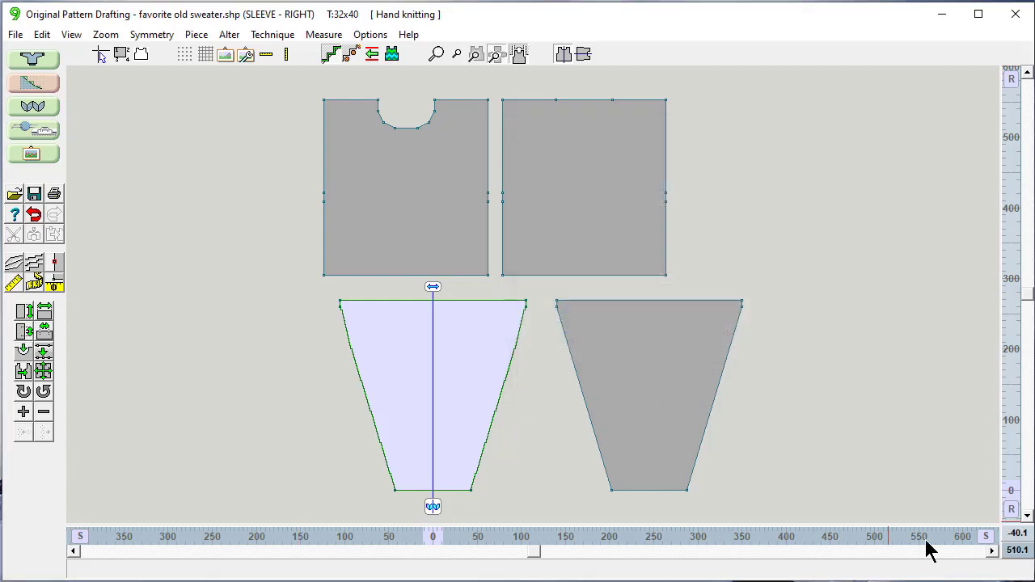
click(986, 537)
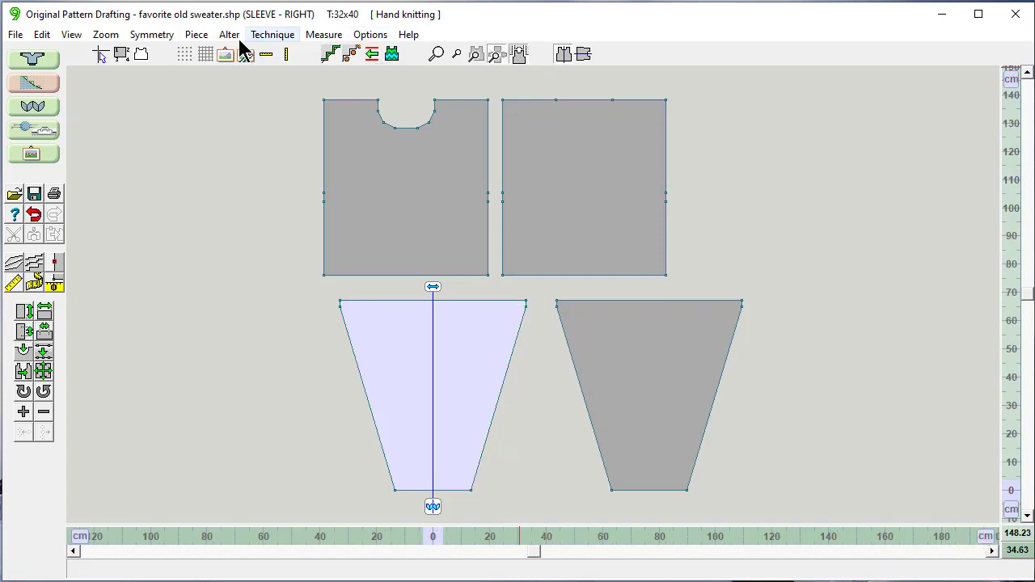
Create a new square piece, width 15 cm and height 16 cm, named Pocket
click(196, 37)
click(203, 57)
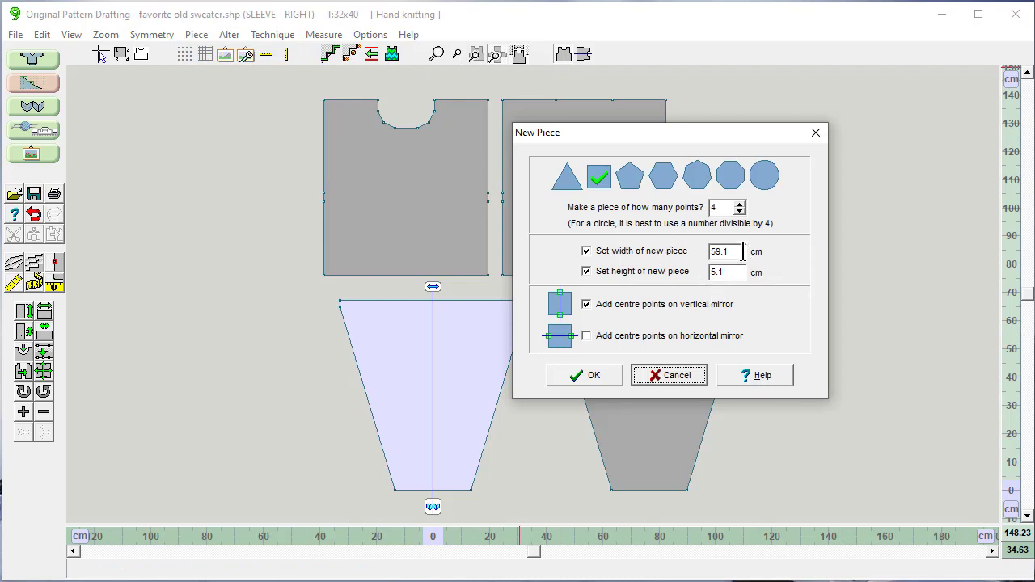
drag(742, 251, 692, 253)
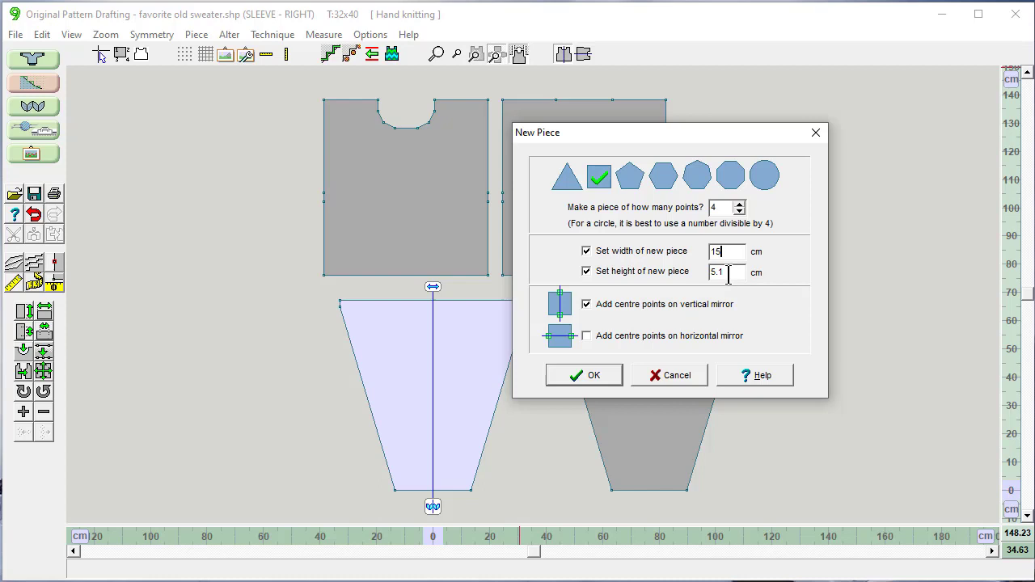
drag(728, 272, 694, 271)
text(16)
click(593, 381)
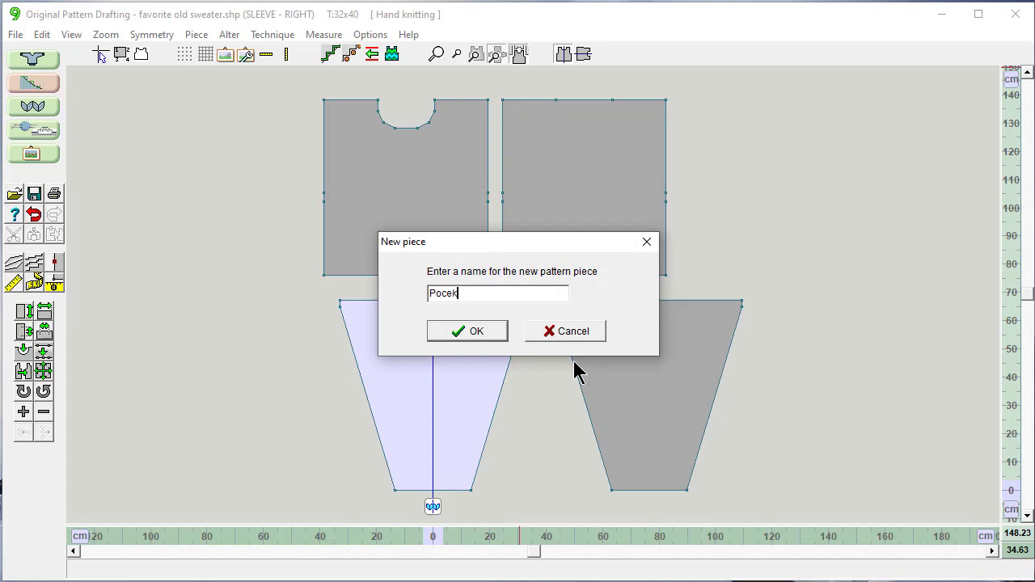
click(480, 336)
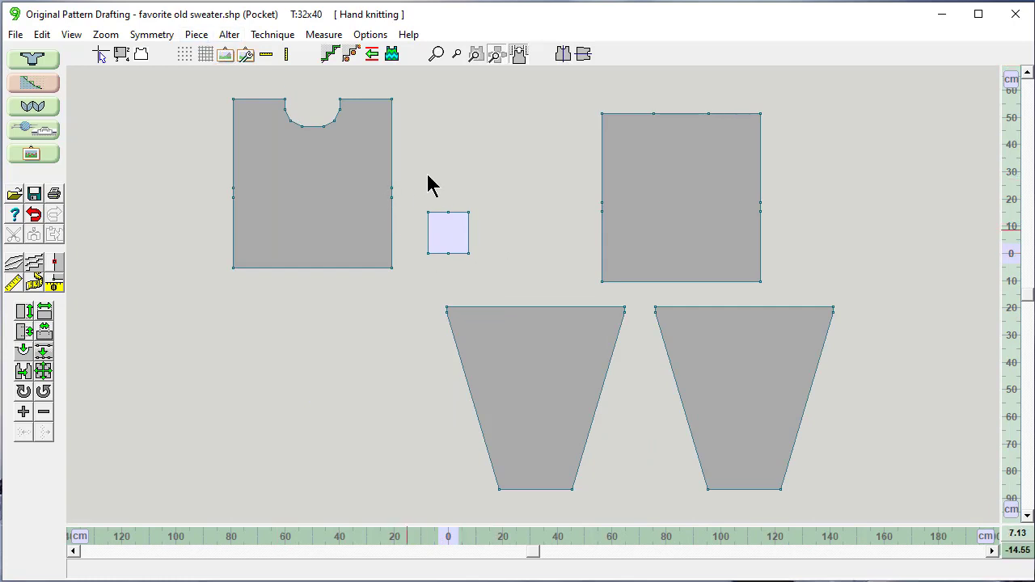
Duplicate the Pocket piece as Pocket 2 and drag it beside the first pocket
click(201, 35)
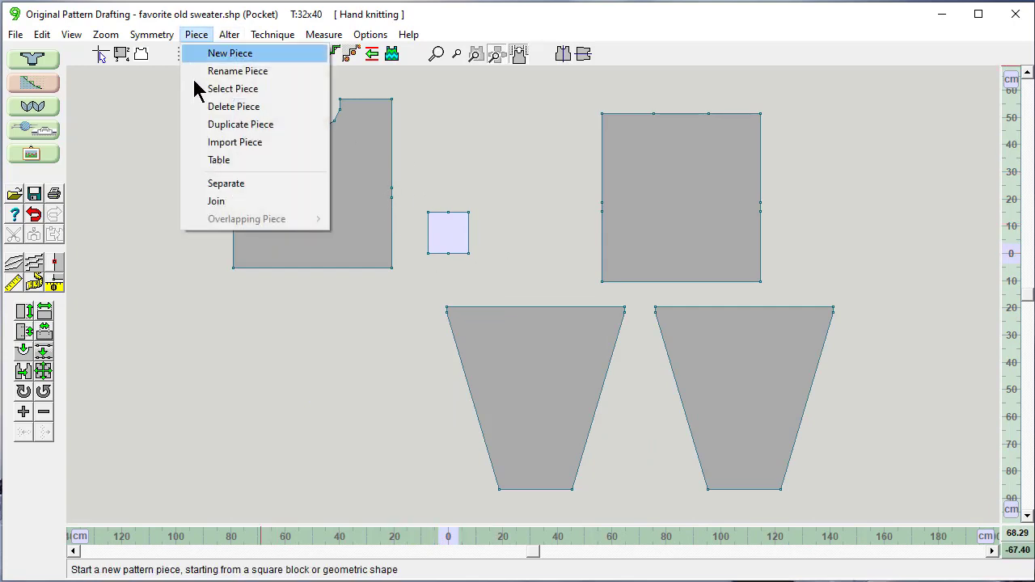
click(203, 125)
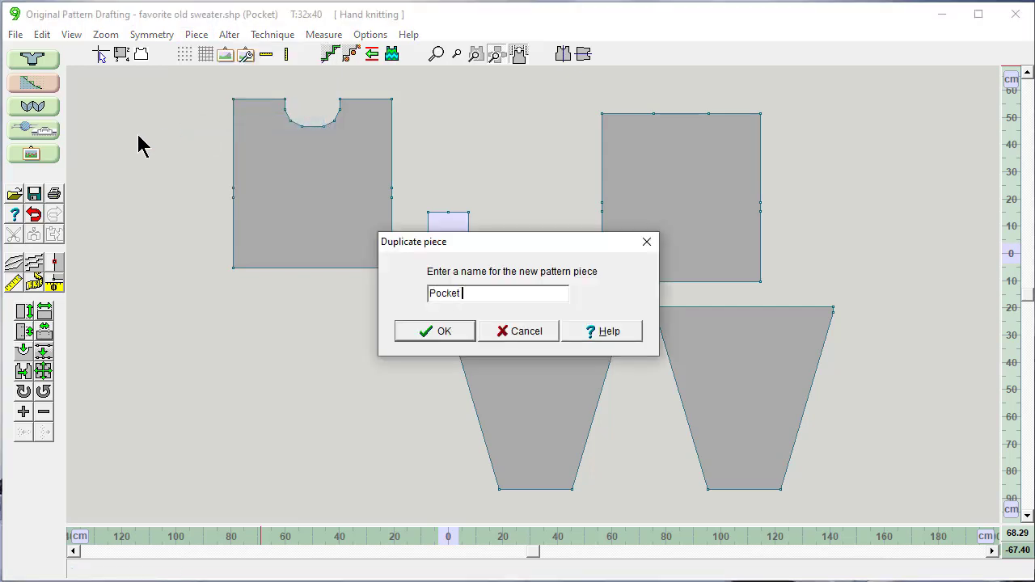
key(Return)
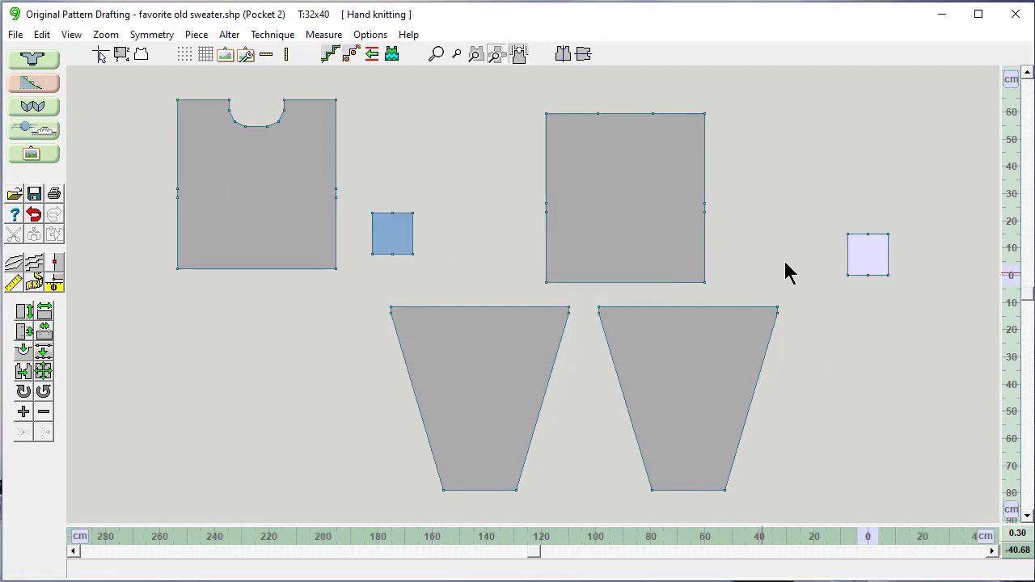
drag(867, 265, 448, 238)
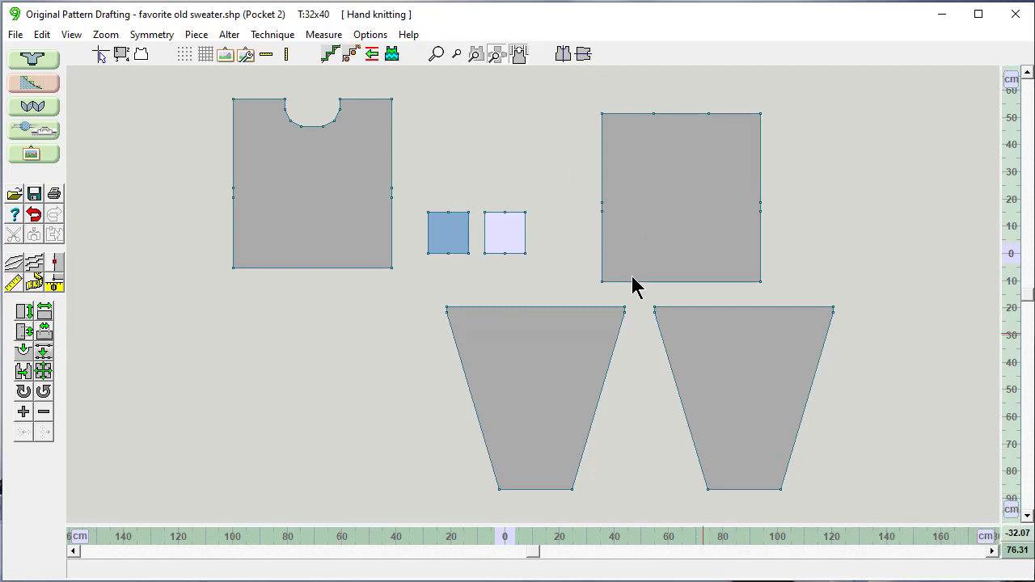
Move the back piece up beside the front piece, then select the right sleeve
key(Tab)
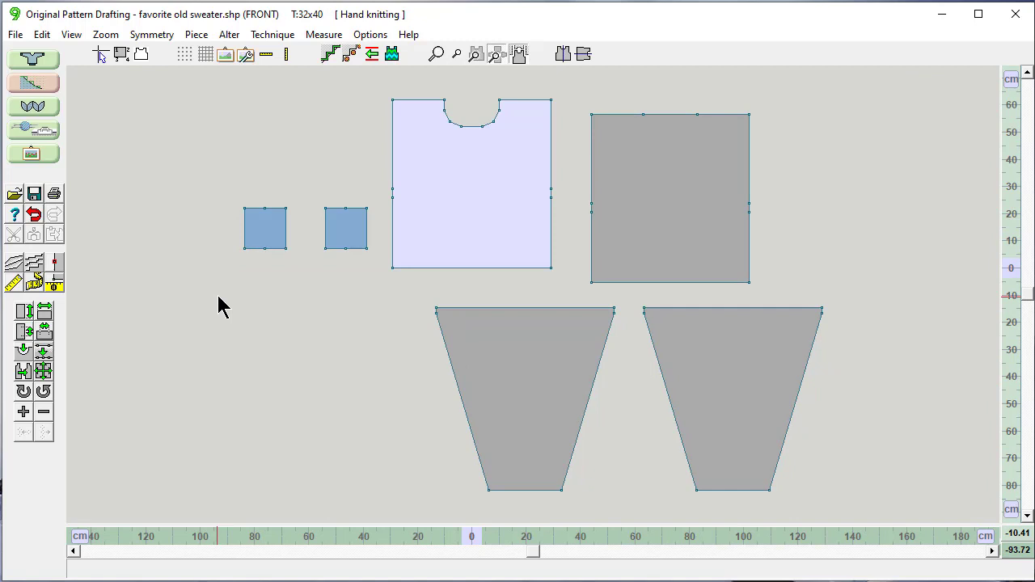
drag(685, 217, 647, 201)
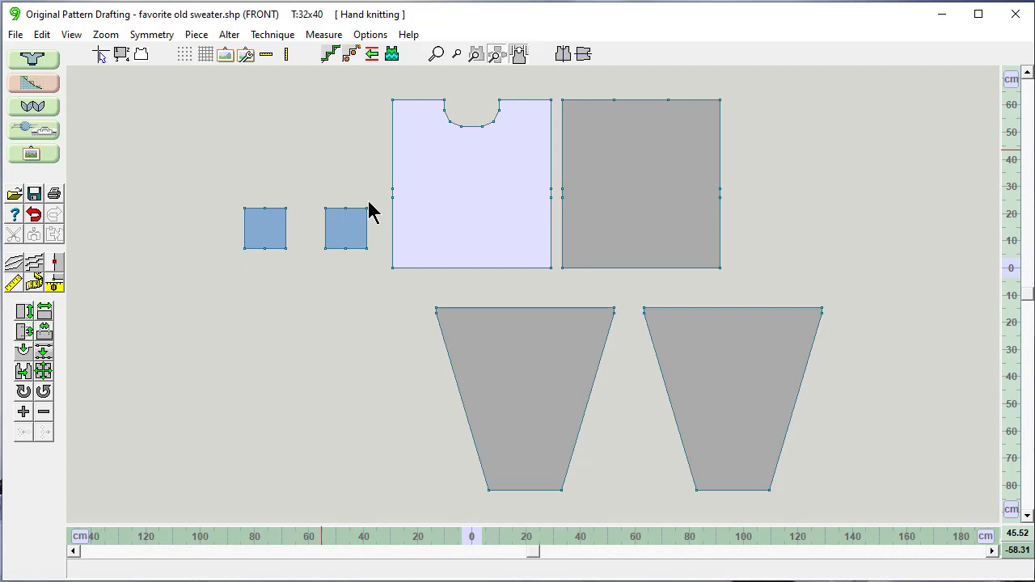
click(530, 372)
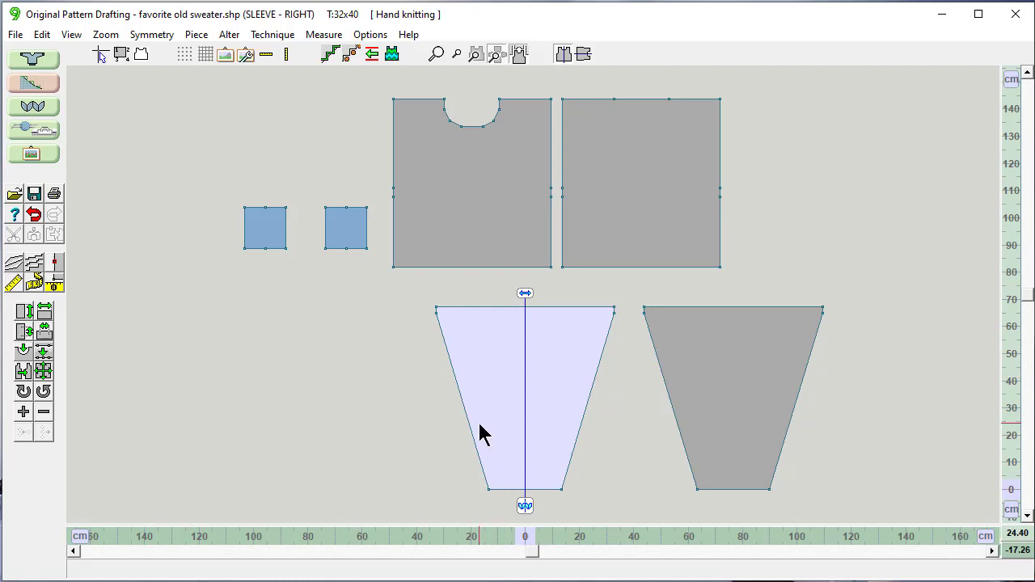
Rotate the right sleeve 180° and raise it level with the left sleeve
click(24, 392)
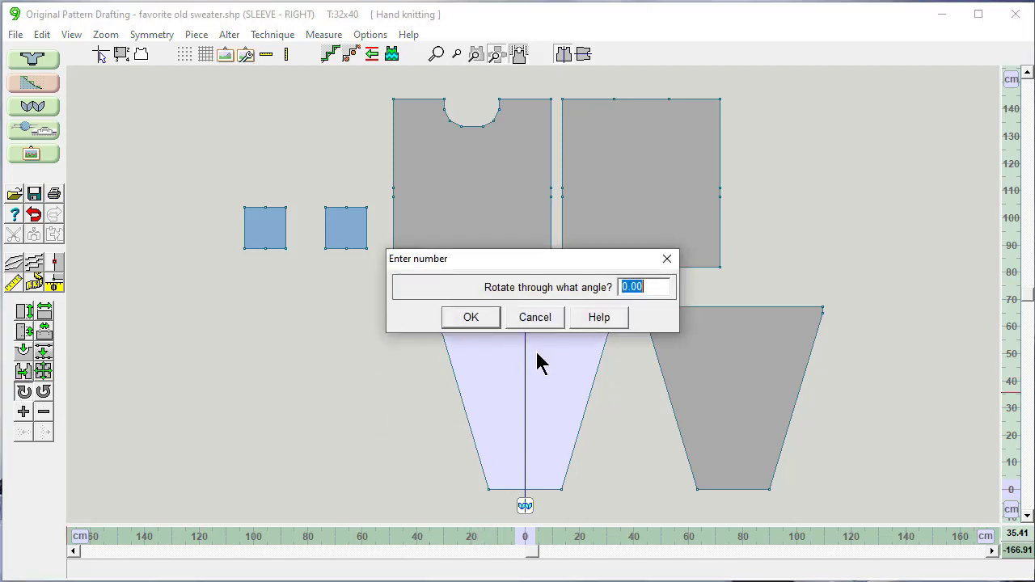
text(180)
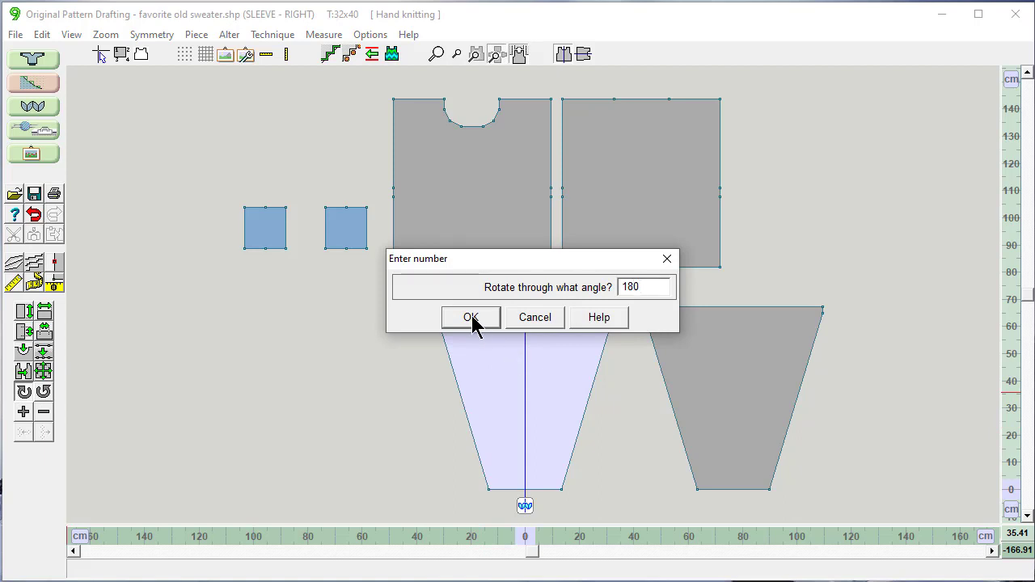
click(471, 318)
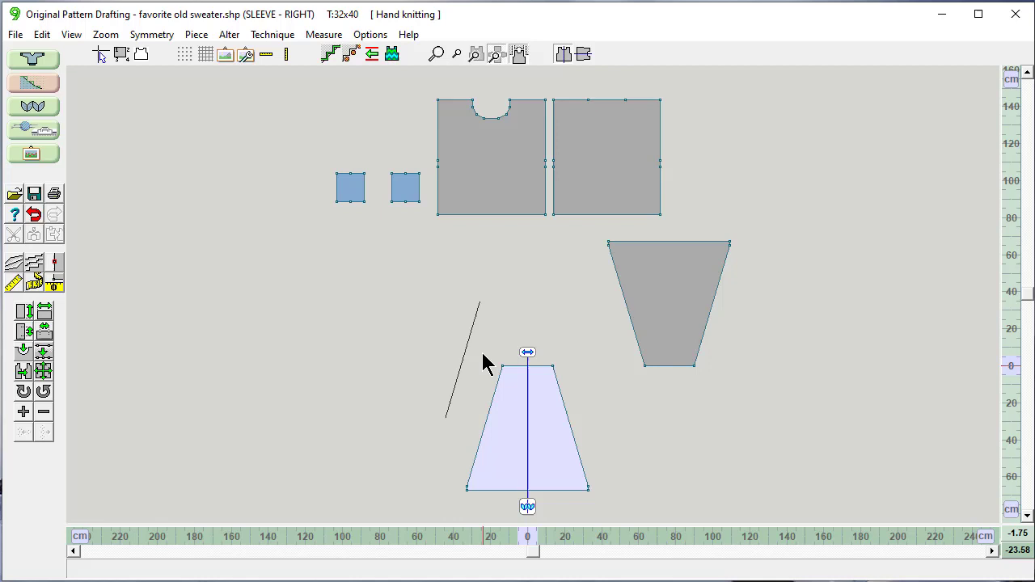
drag(483, 364, 502, 309)
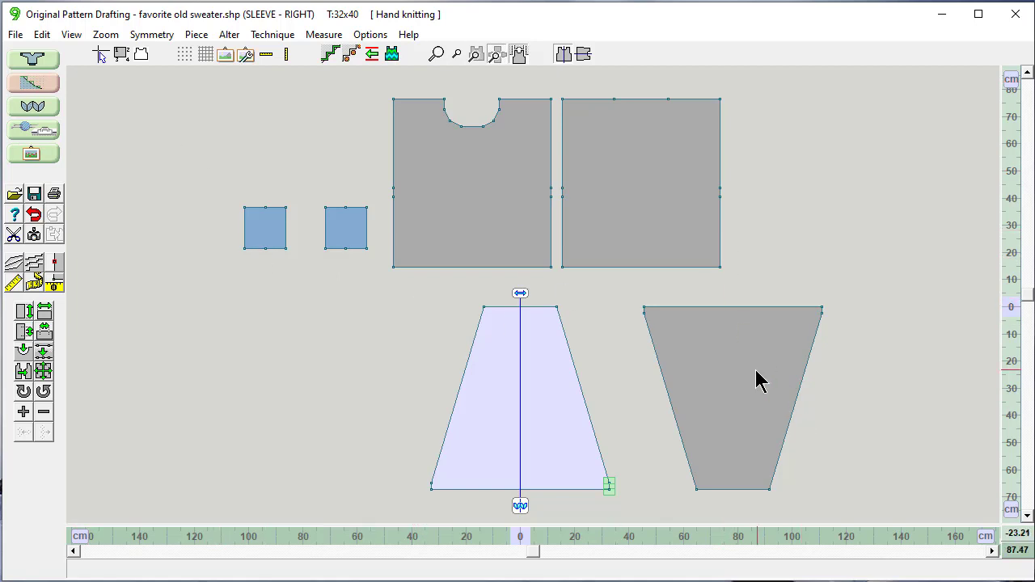
Move the left sleeve next to the right sleeve beneath the body pieces
drag(736, 358, 677, 354)
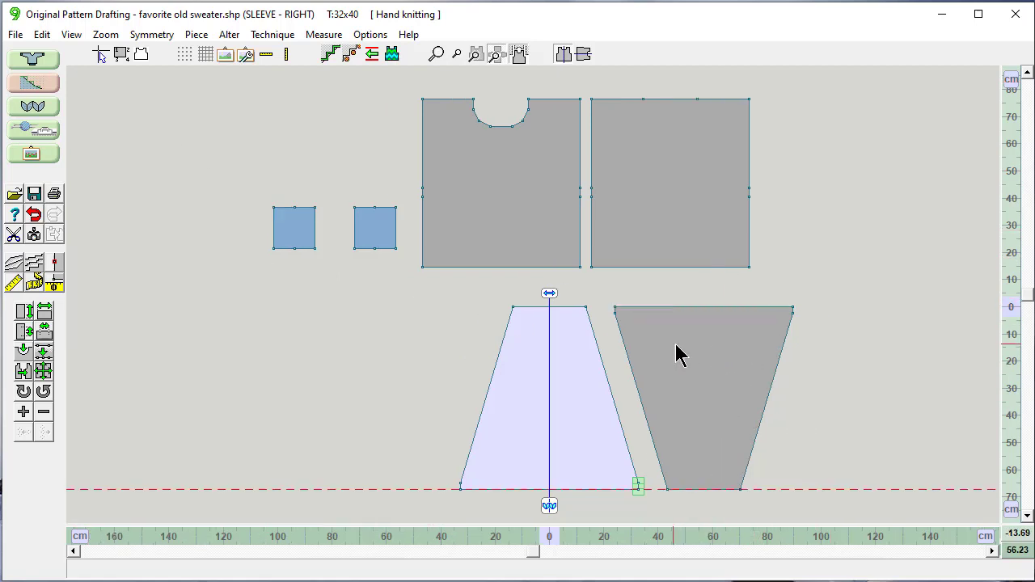
click(839, 375)
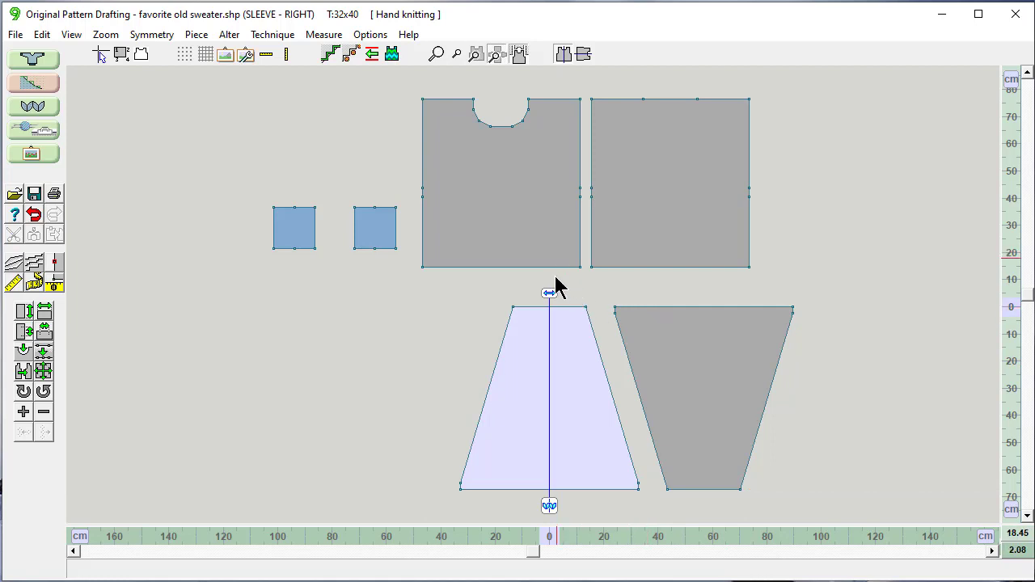
click(665, 341)
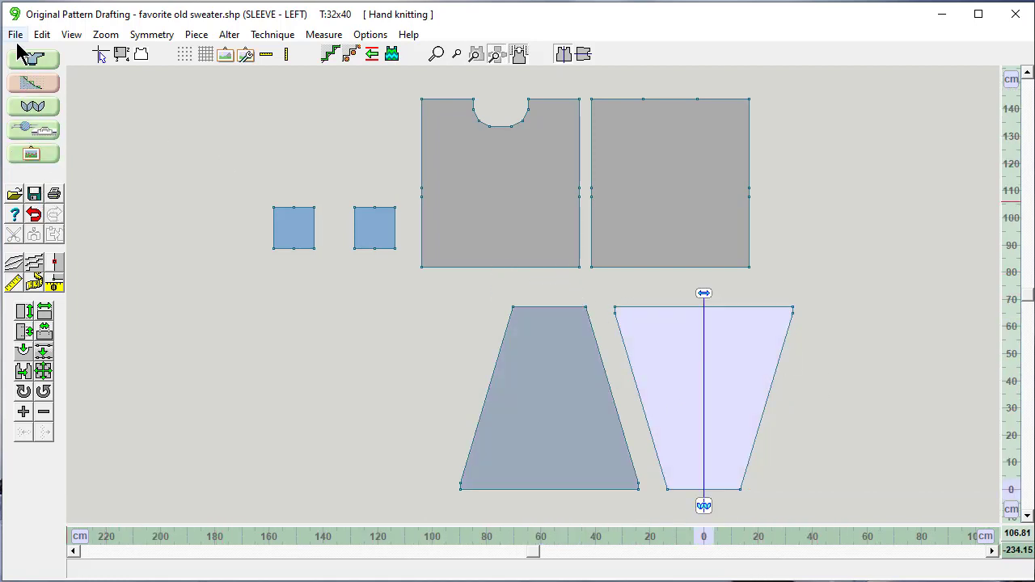
Save favorite old sweater.shp, then check its thumbnail in the Open dialog and cancel
click(35, 195)
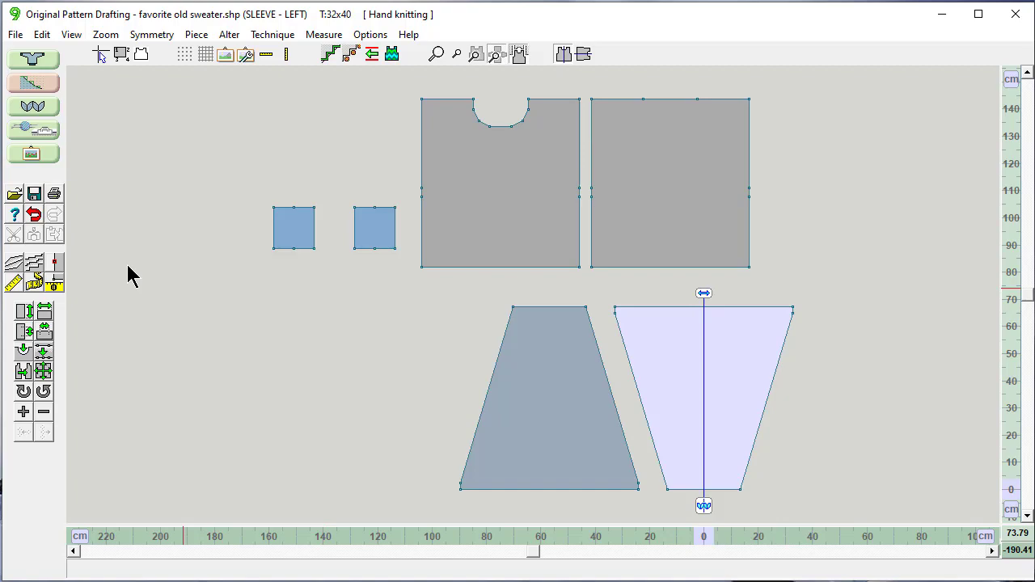
click(14, 195)
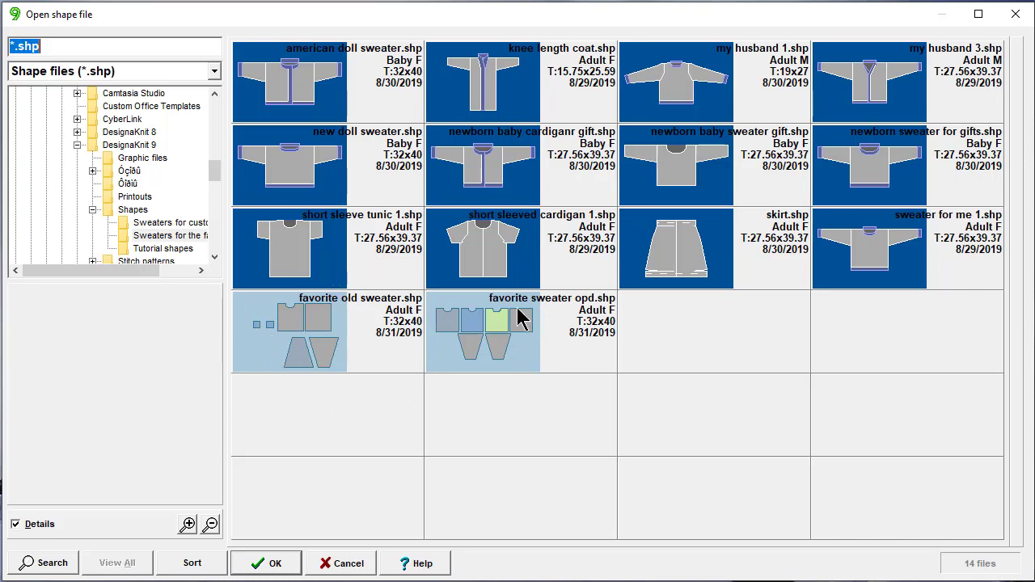
click(347, 564)
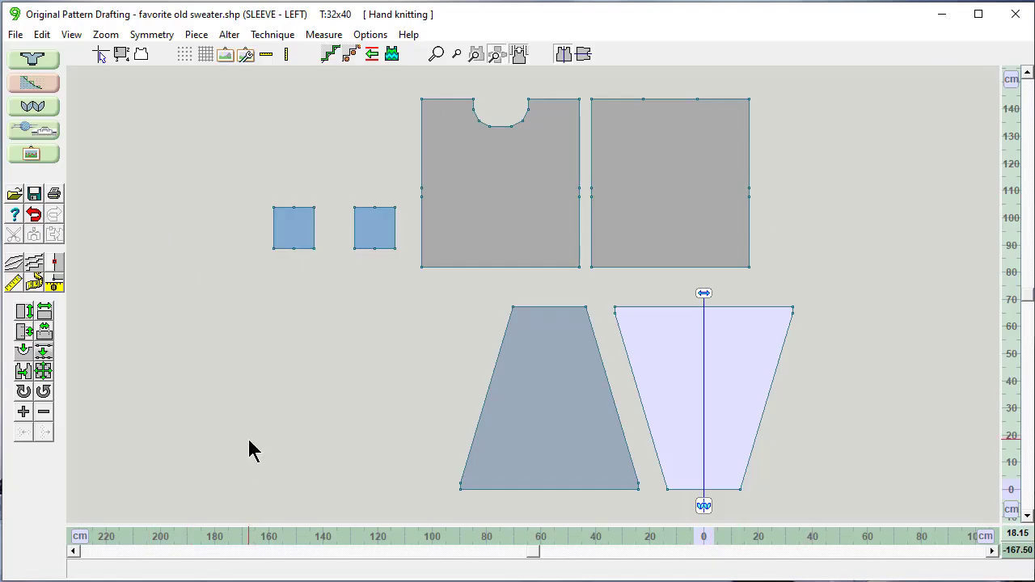